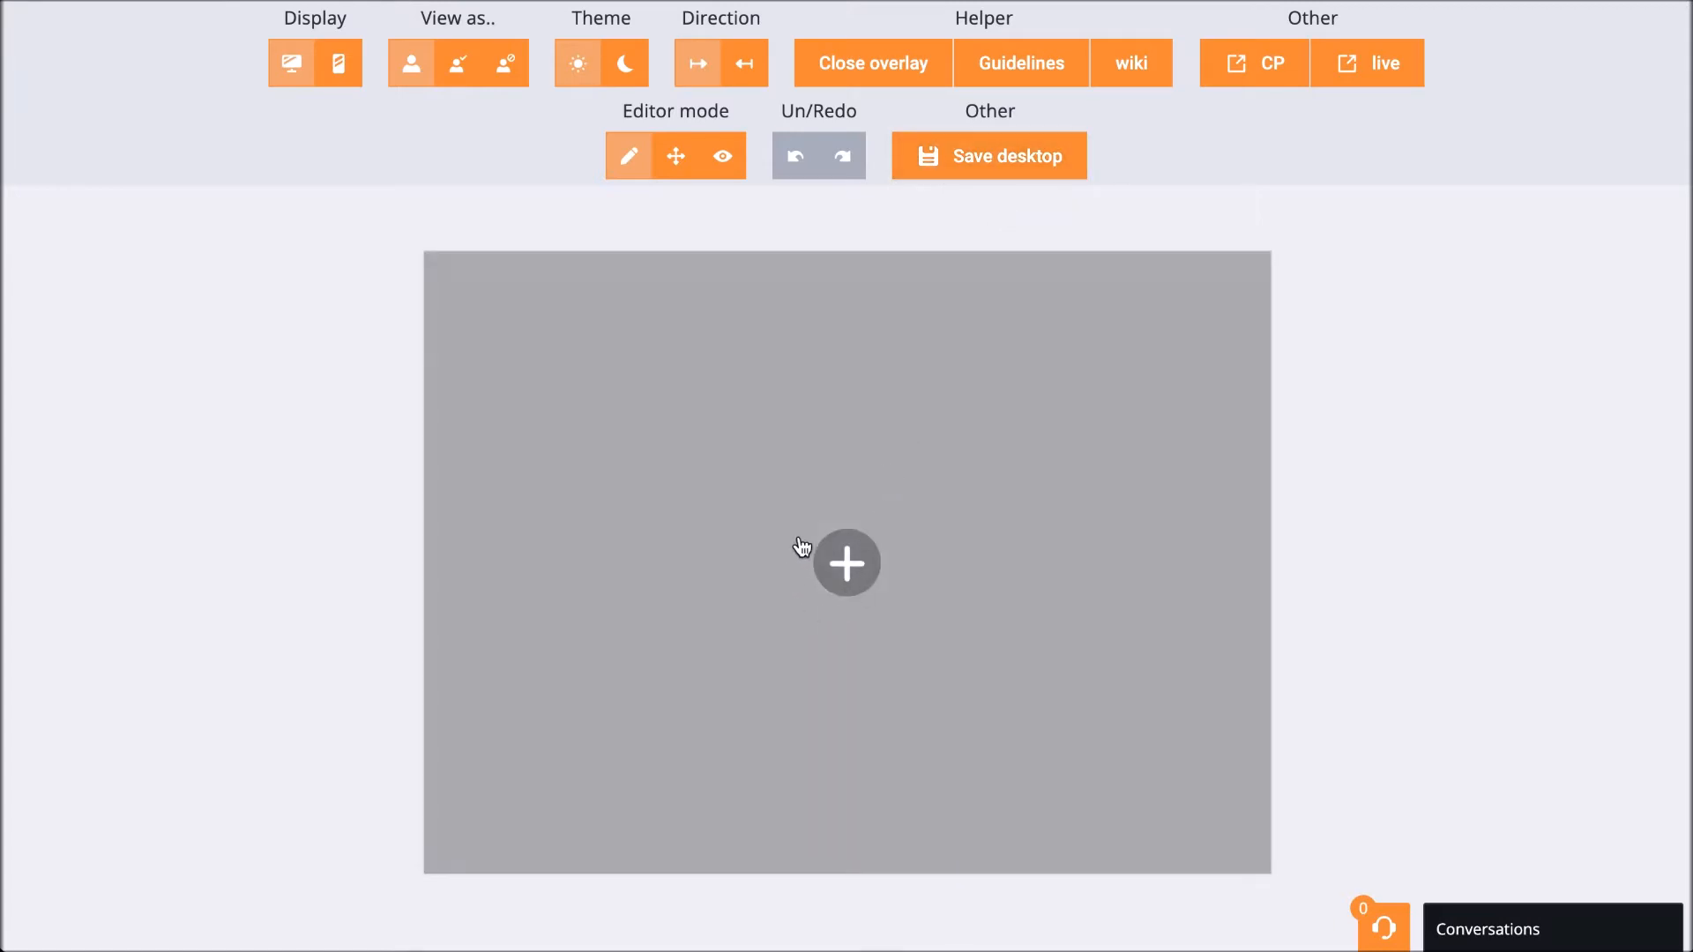
Add a Section (nesting) block to the empty page
click(849, 562)
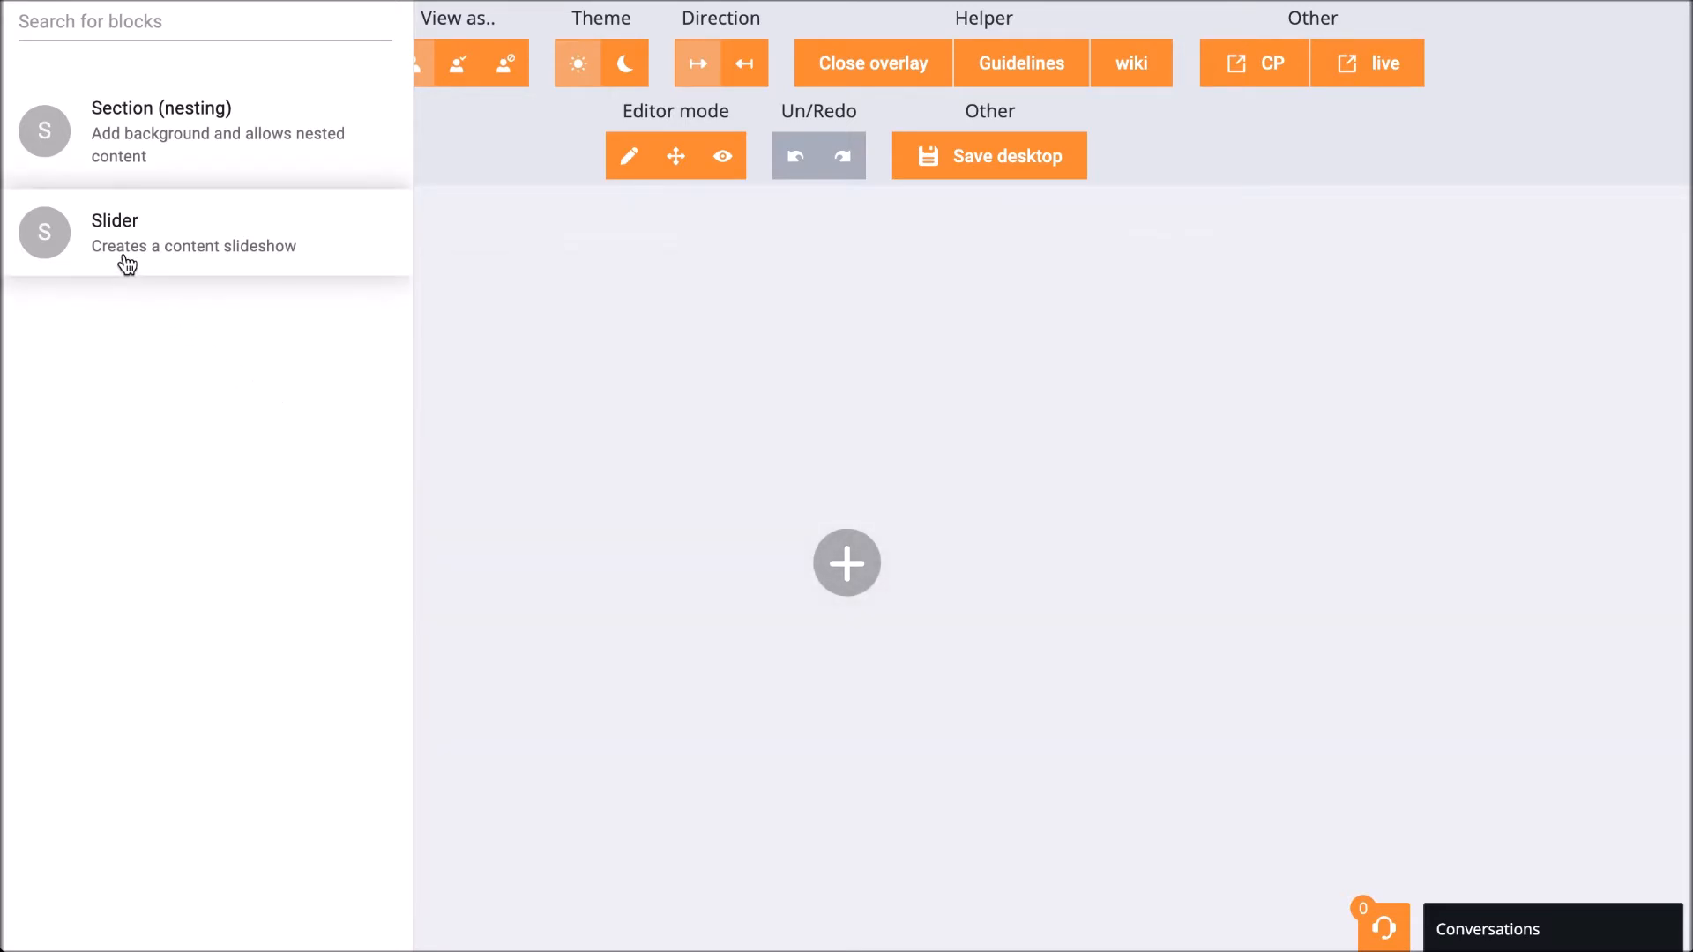
click(116, 28)
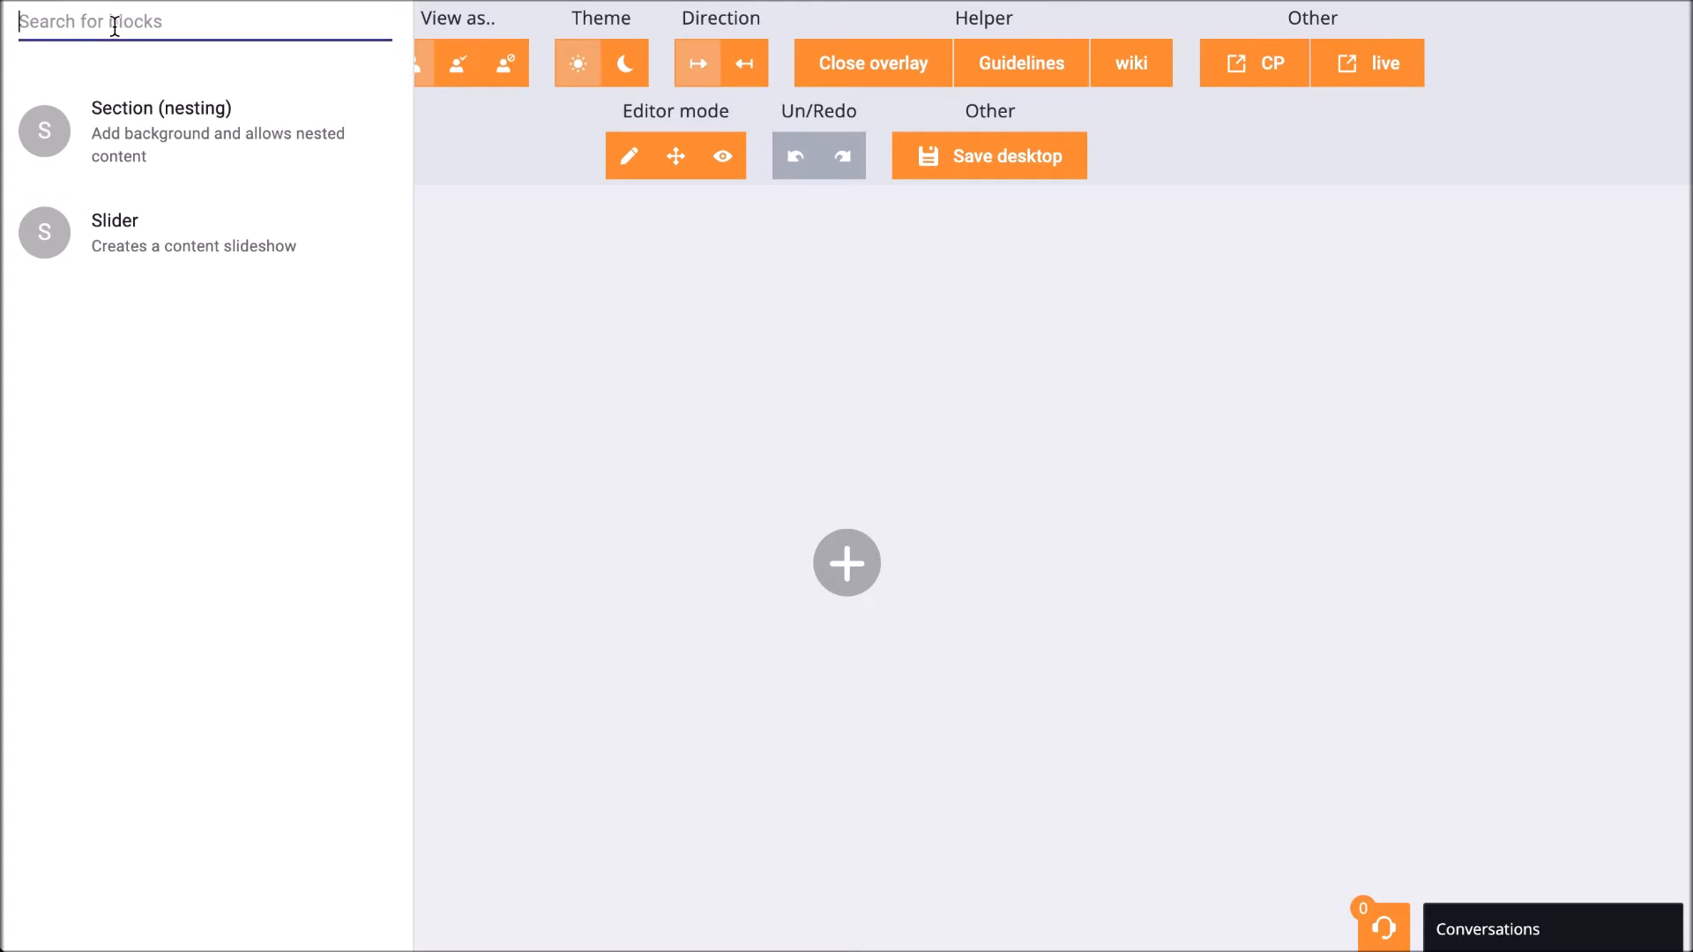
text(sect)
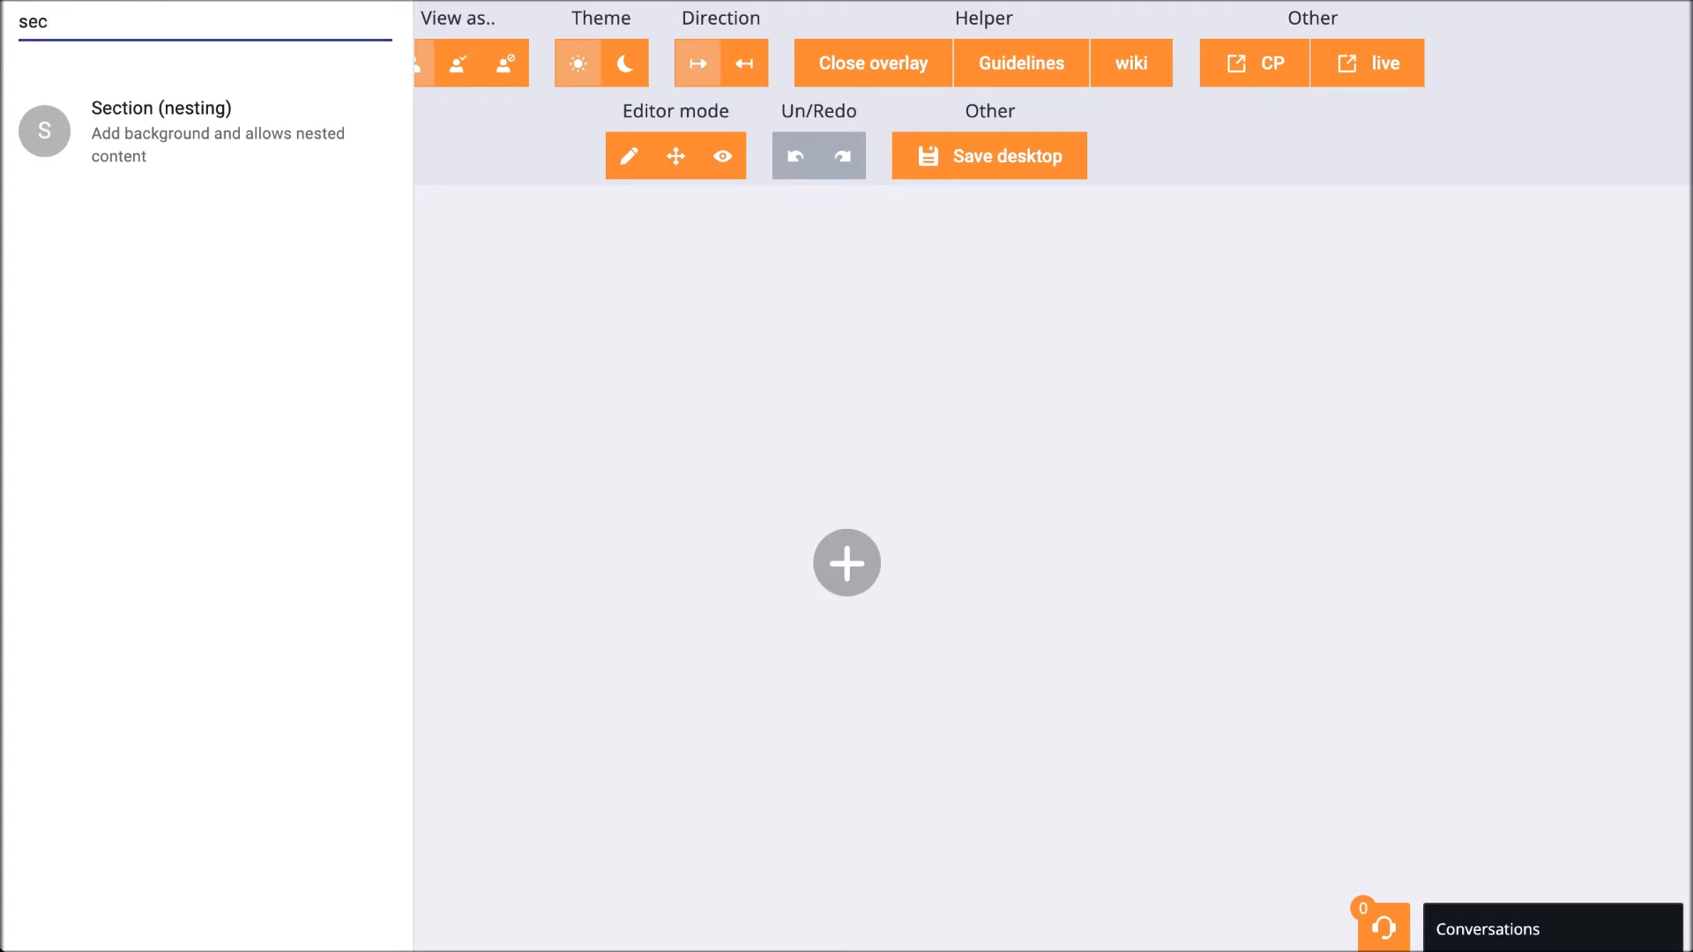
key(BackSpace)
key(BackSpace)
key(BackSpace)
key(BackSpace)
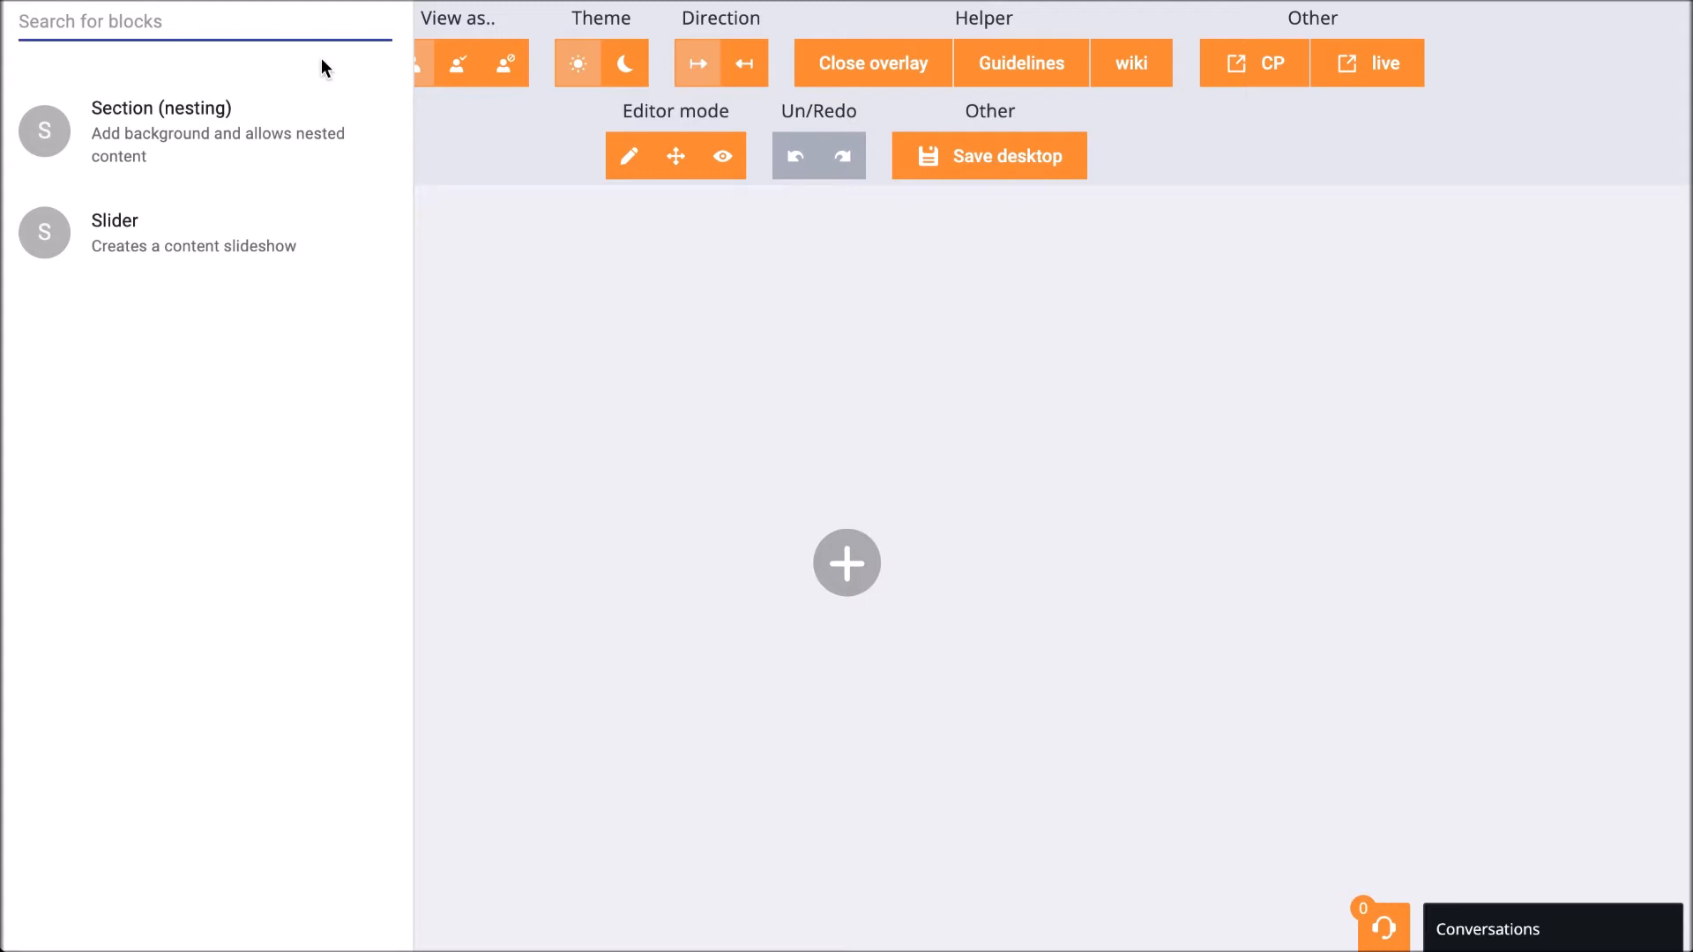
click(271, 141)
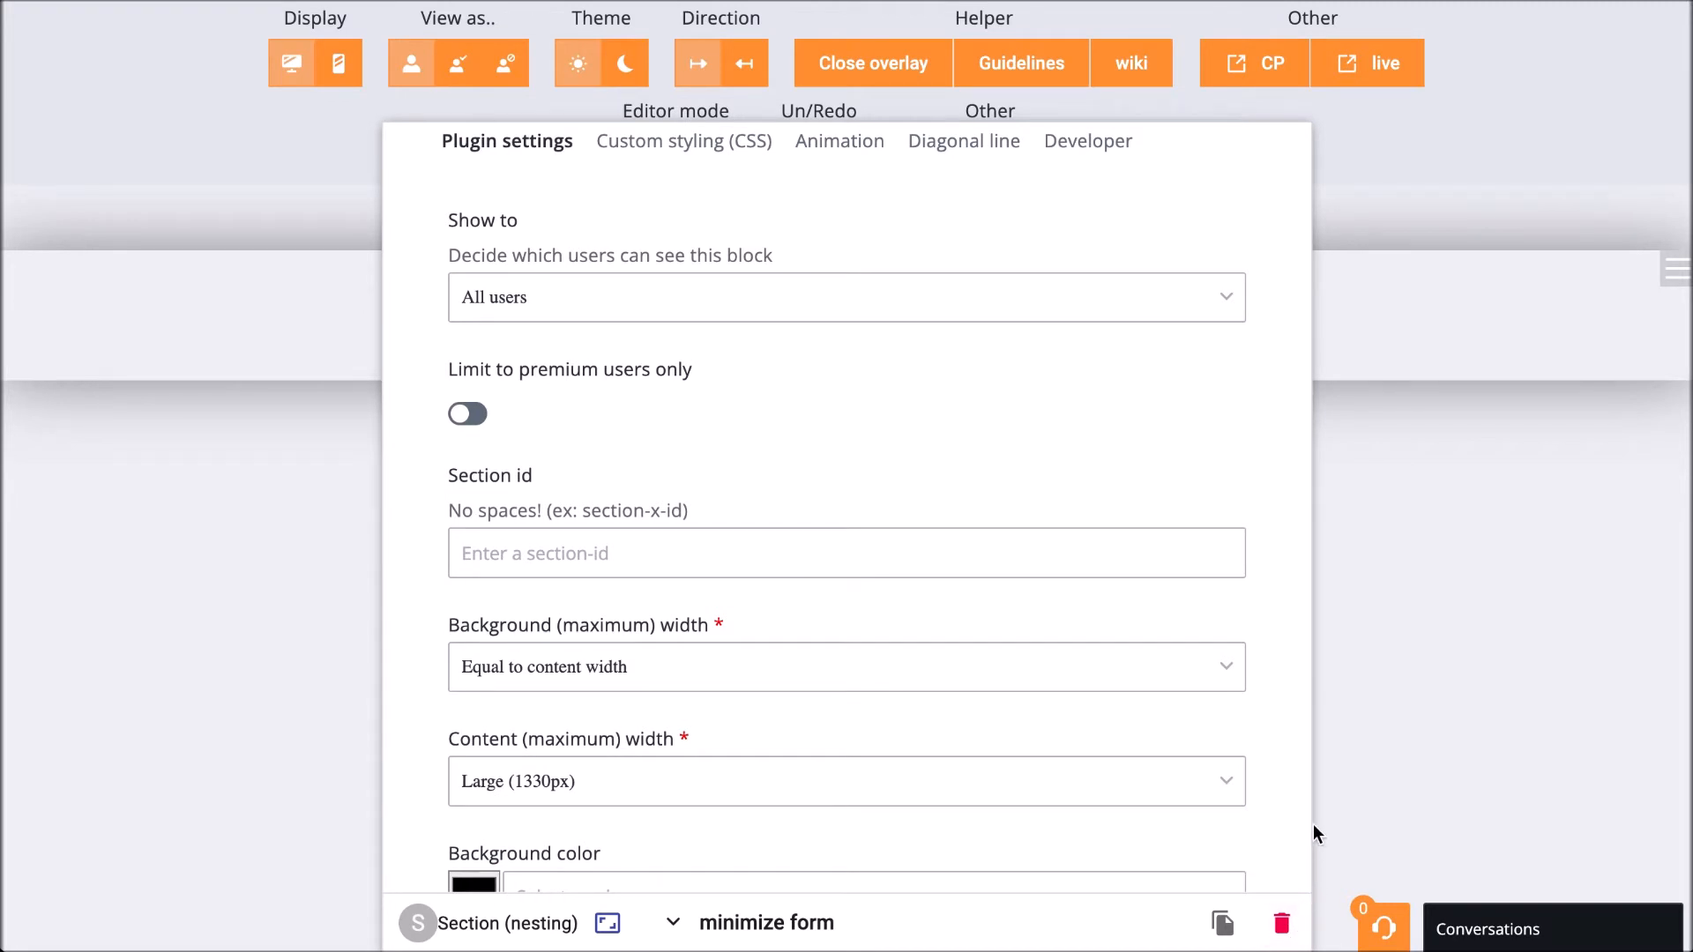
Examine the new section's plugin settings, from user visibility and width options to the background colour, image and video fields
scroll(1240, 494, down, 7)
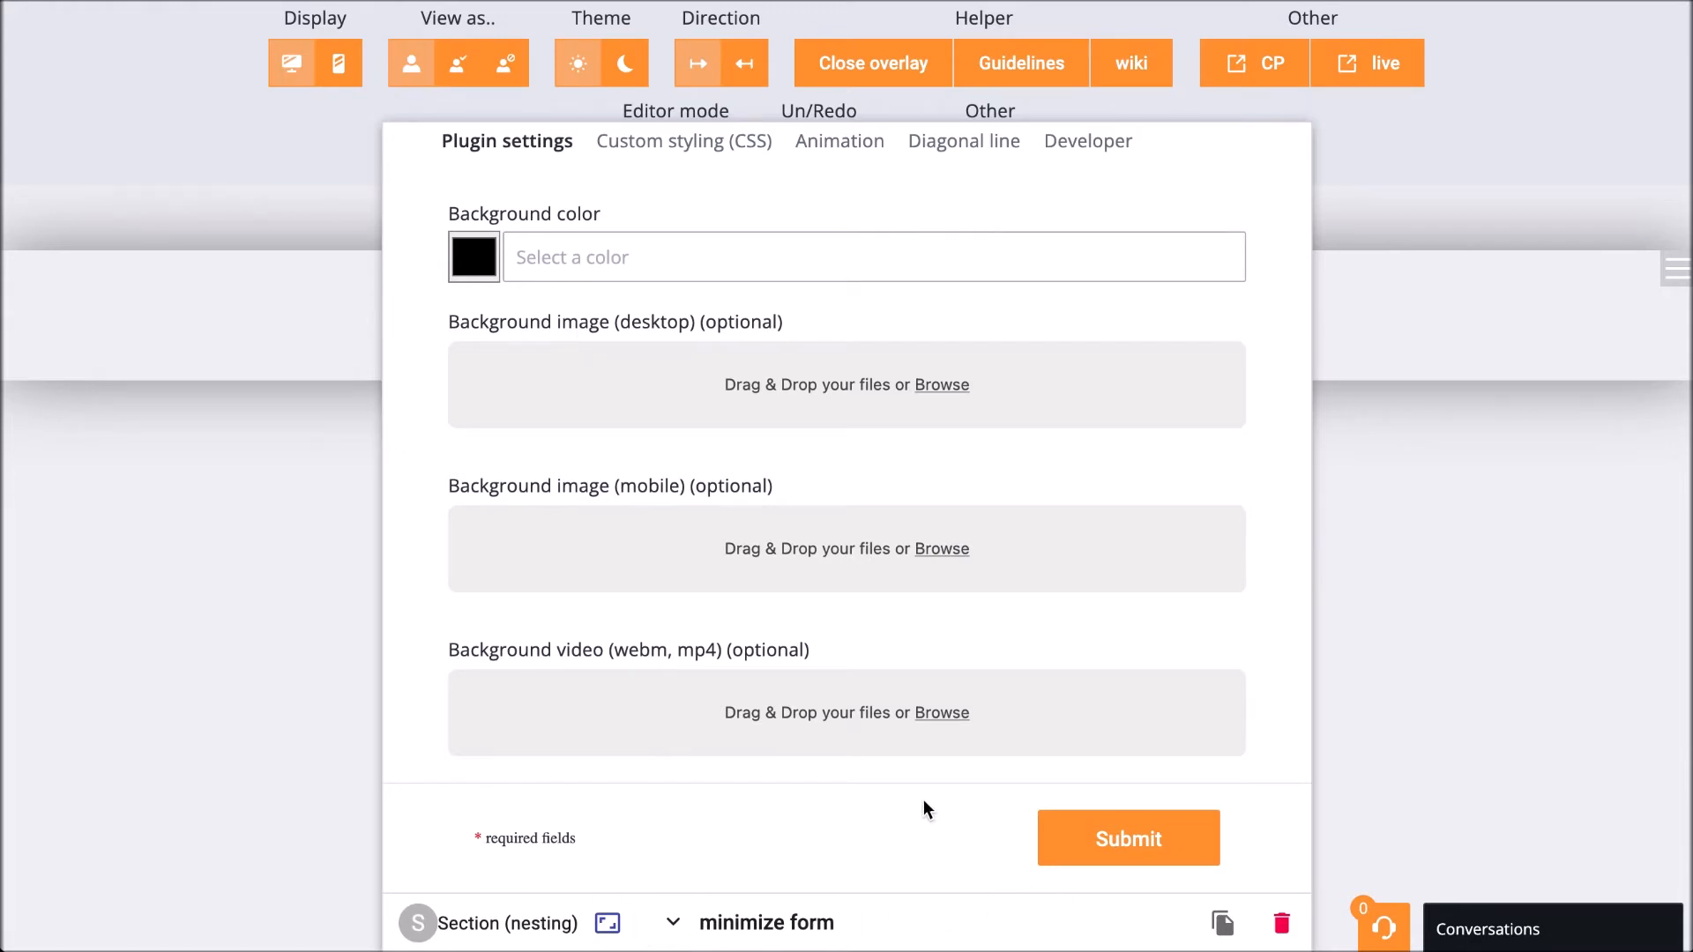
scroll(924, 802, up, 7)
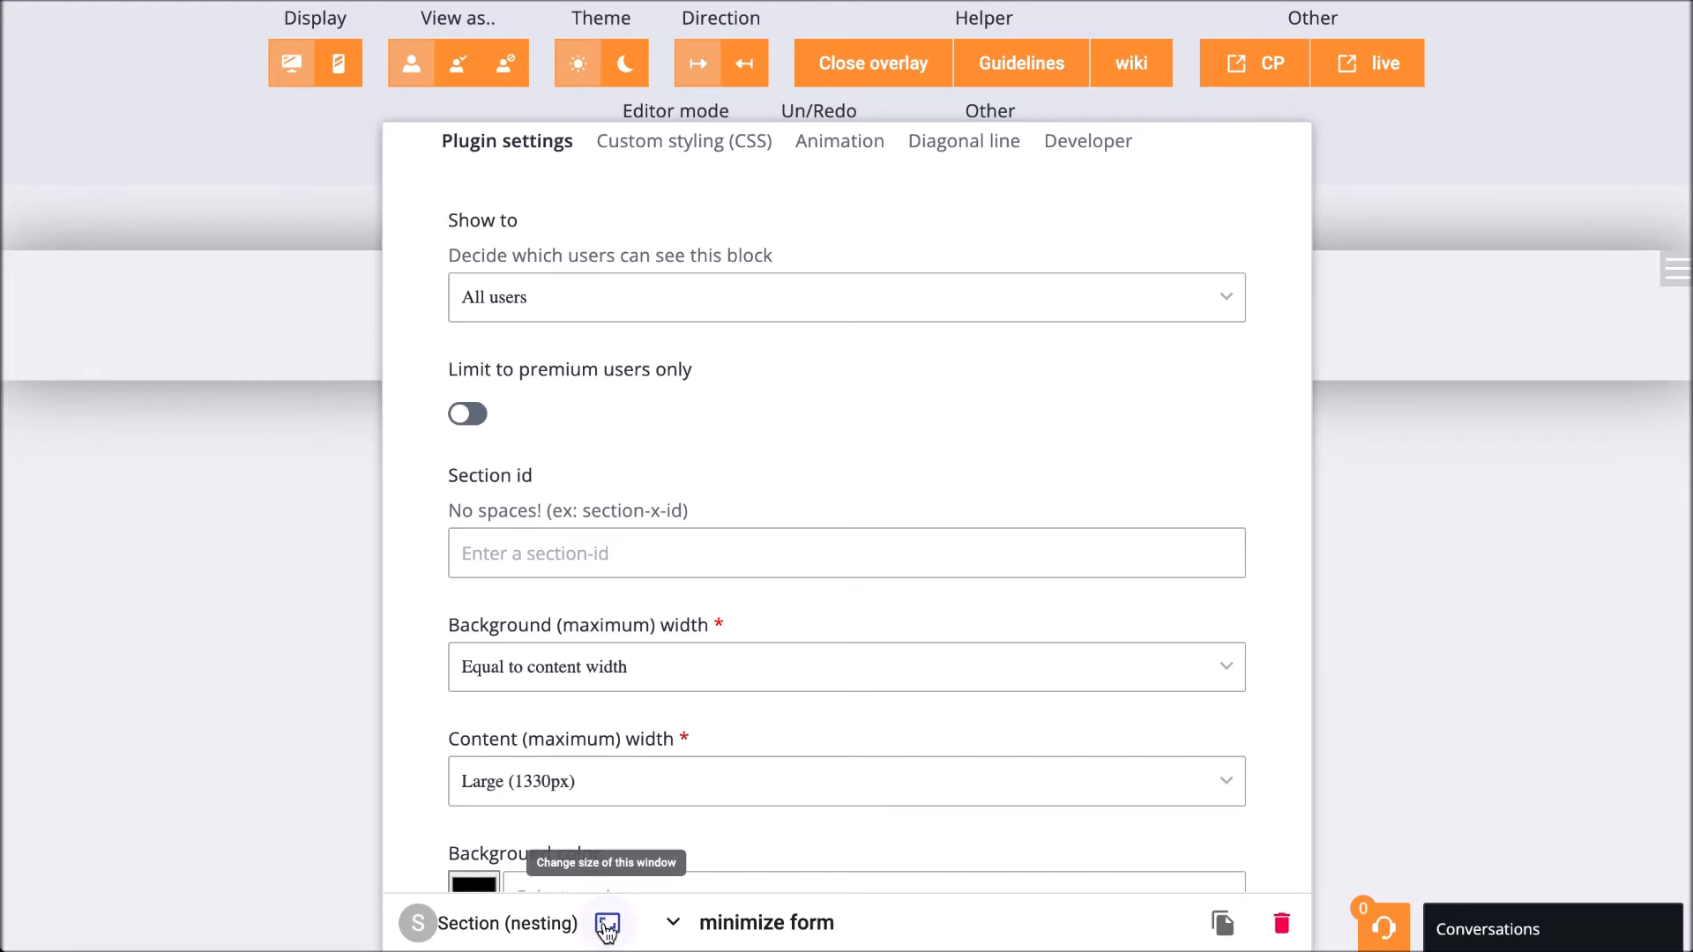
click(820, 923)
click(820, 933)
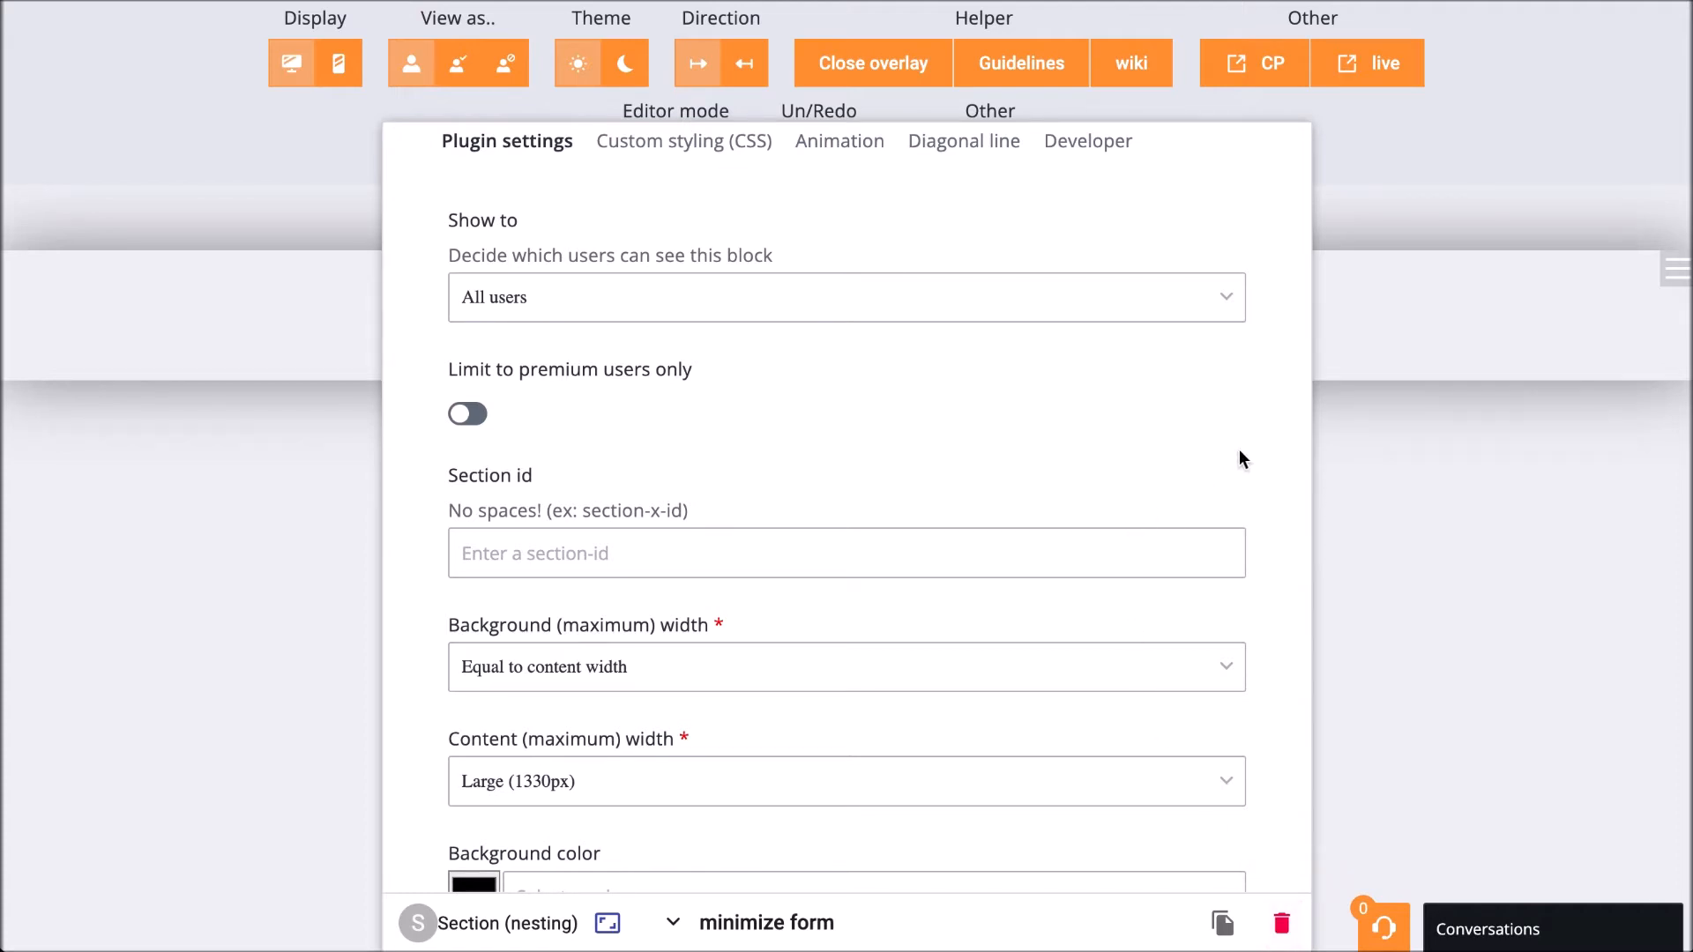
scroll(1247, 464, down, 3)
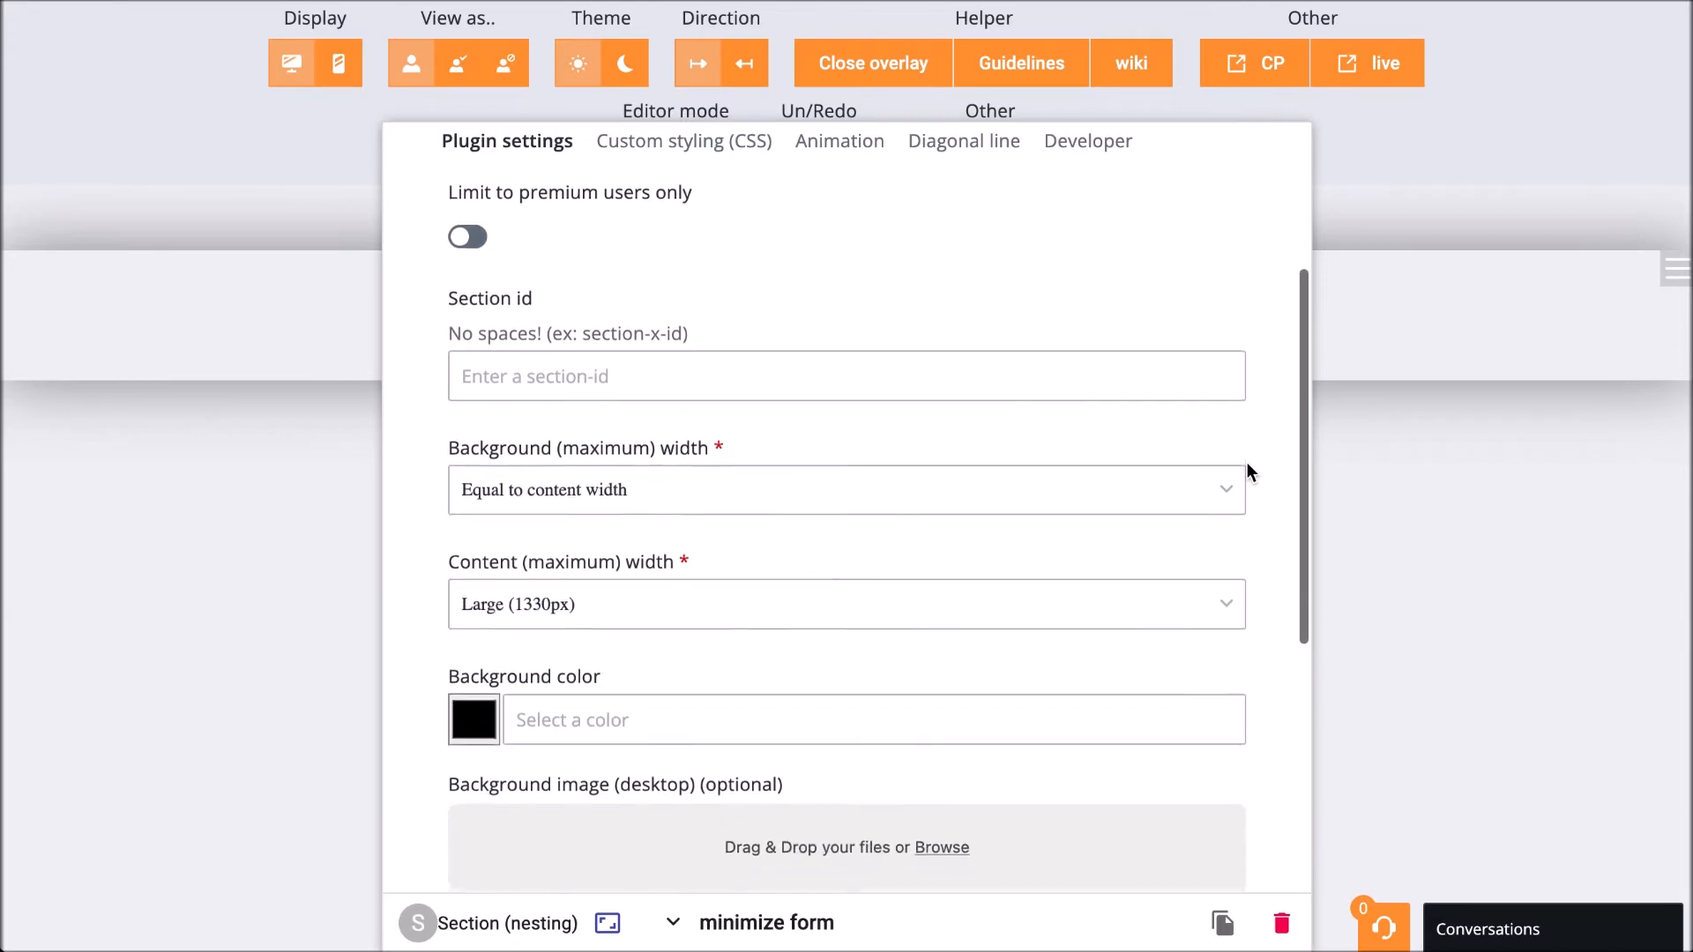
scroll(1247, 465, down, 1)
scroll(1247, 464, up, 1)
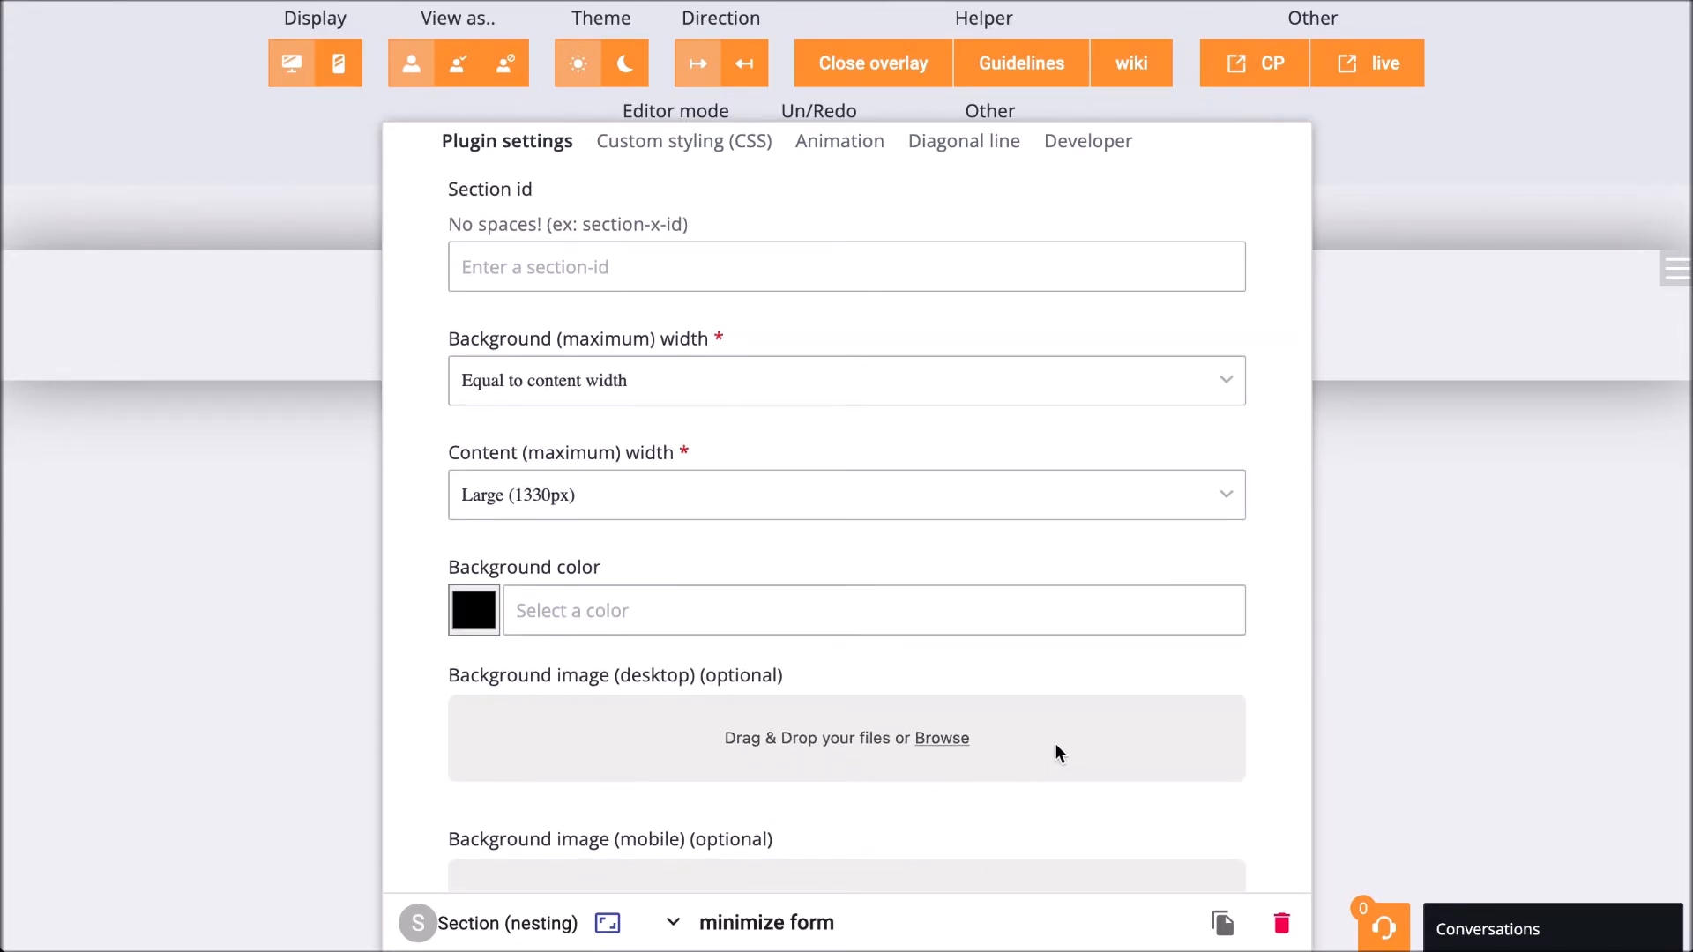
scroll(1055, 745, down, 2)
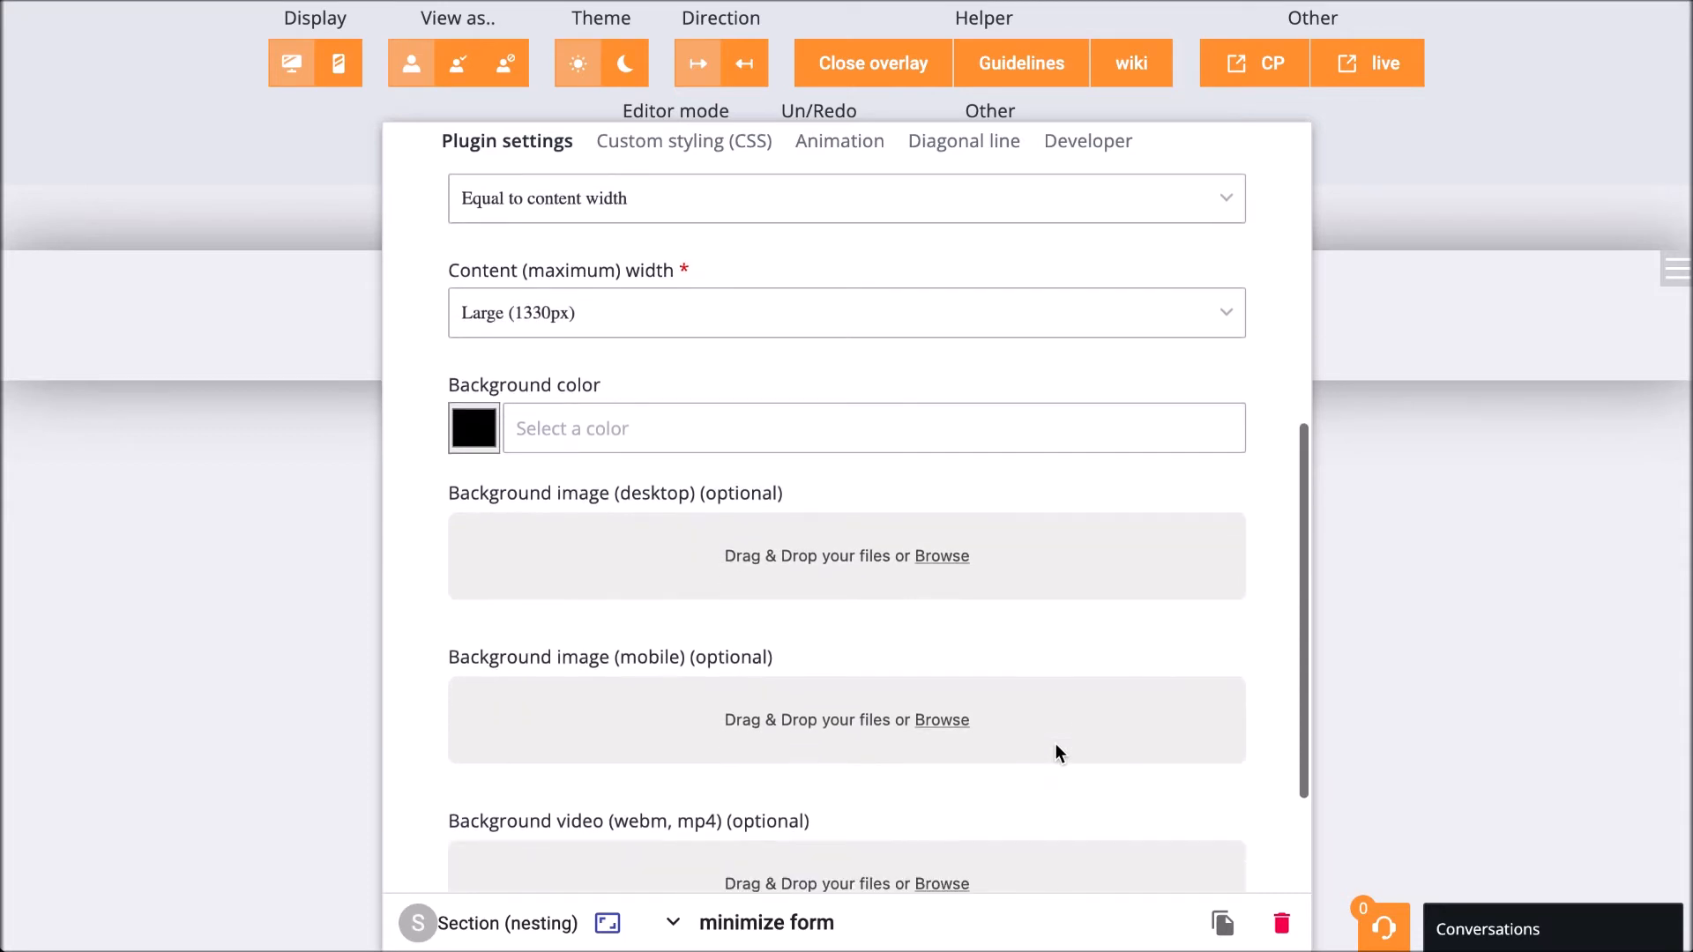
scroll(1039, 710, up, 1)
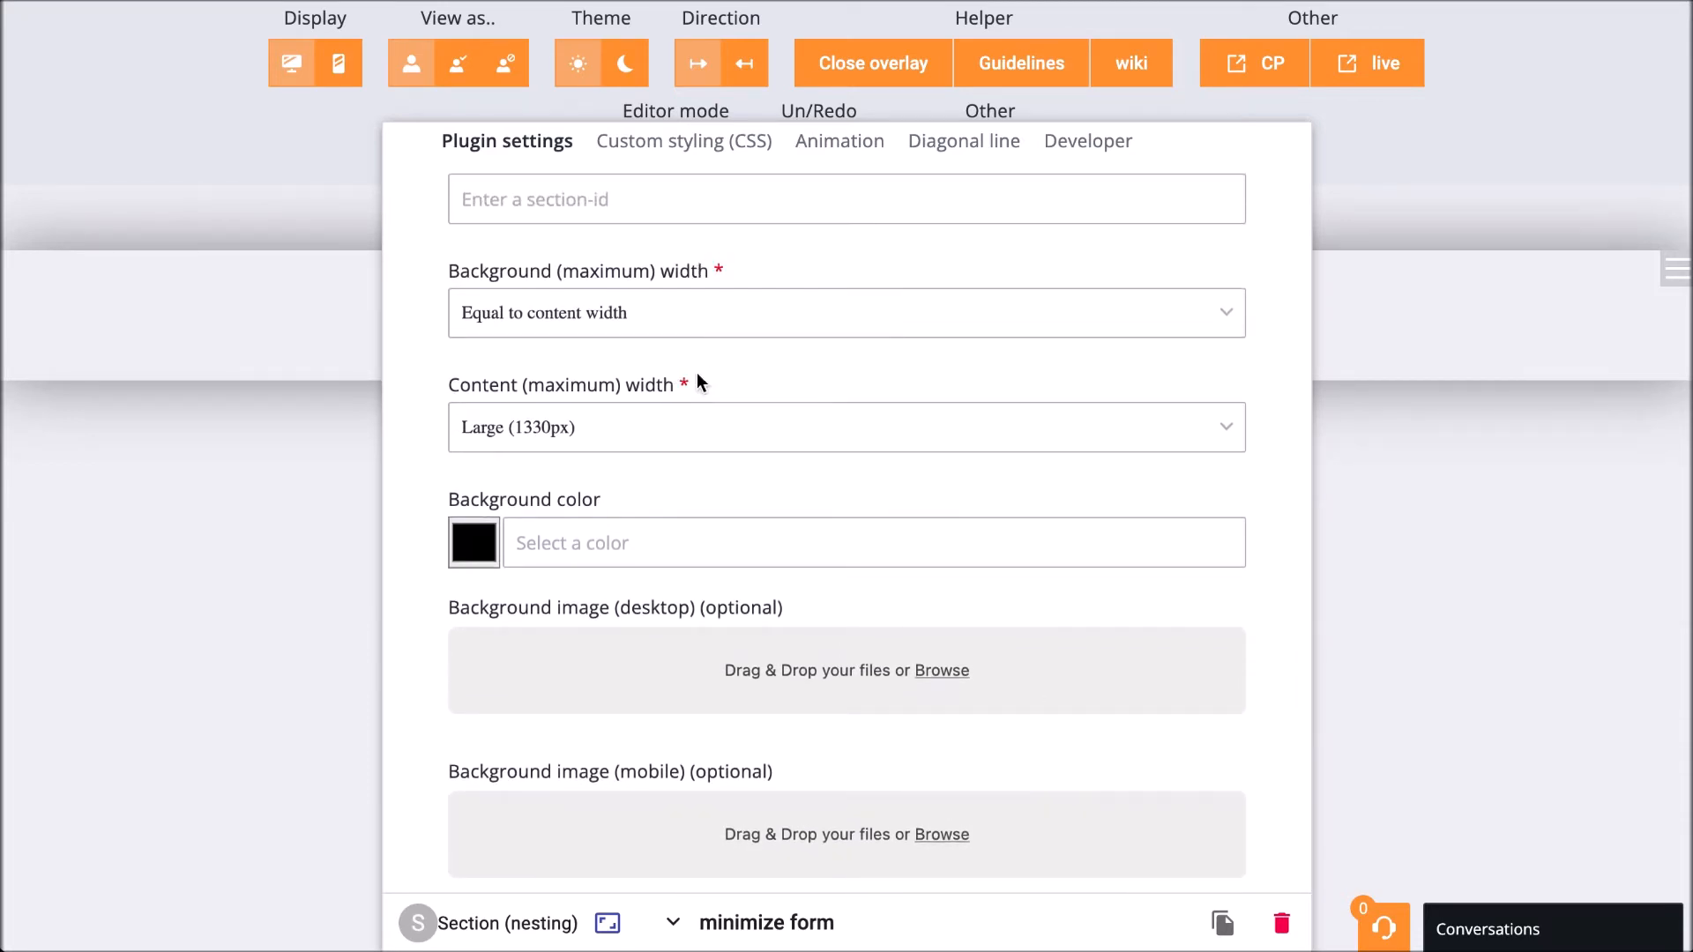
Set the section's background color to #ff9933 and submit the settings
click(536, 544)
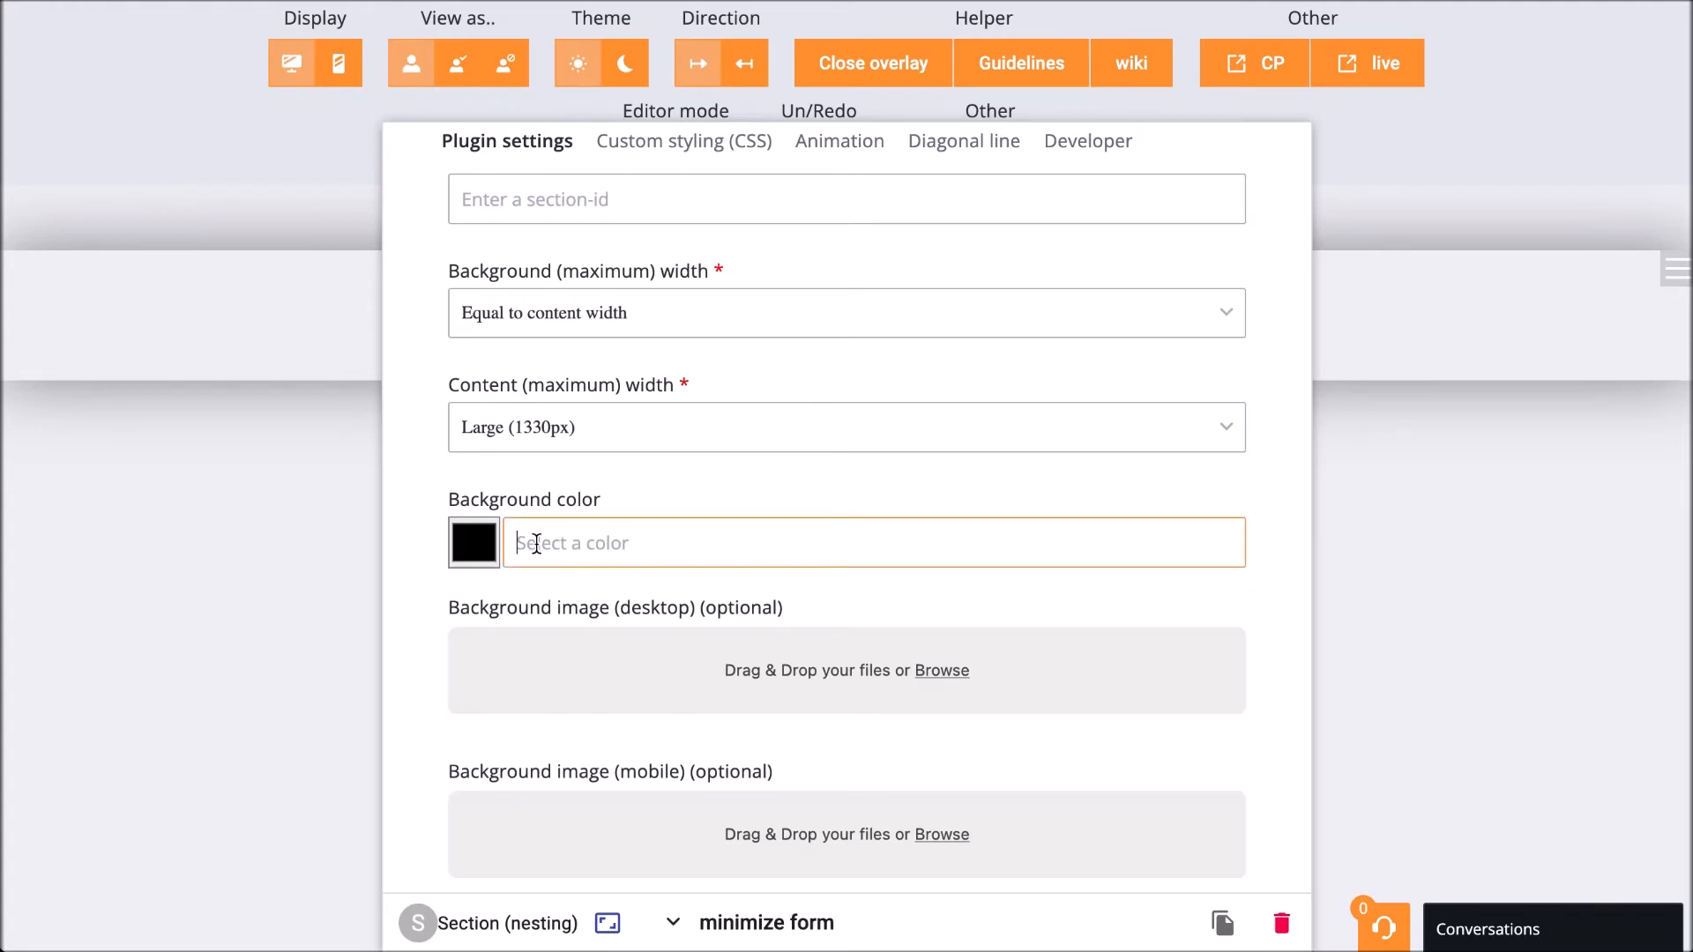
key(super+shift+v)
key(Down)
key(Up)
key(Return)
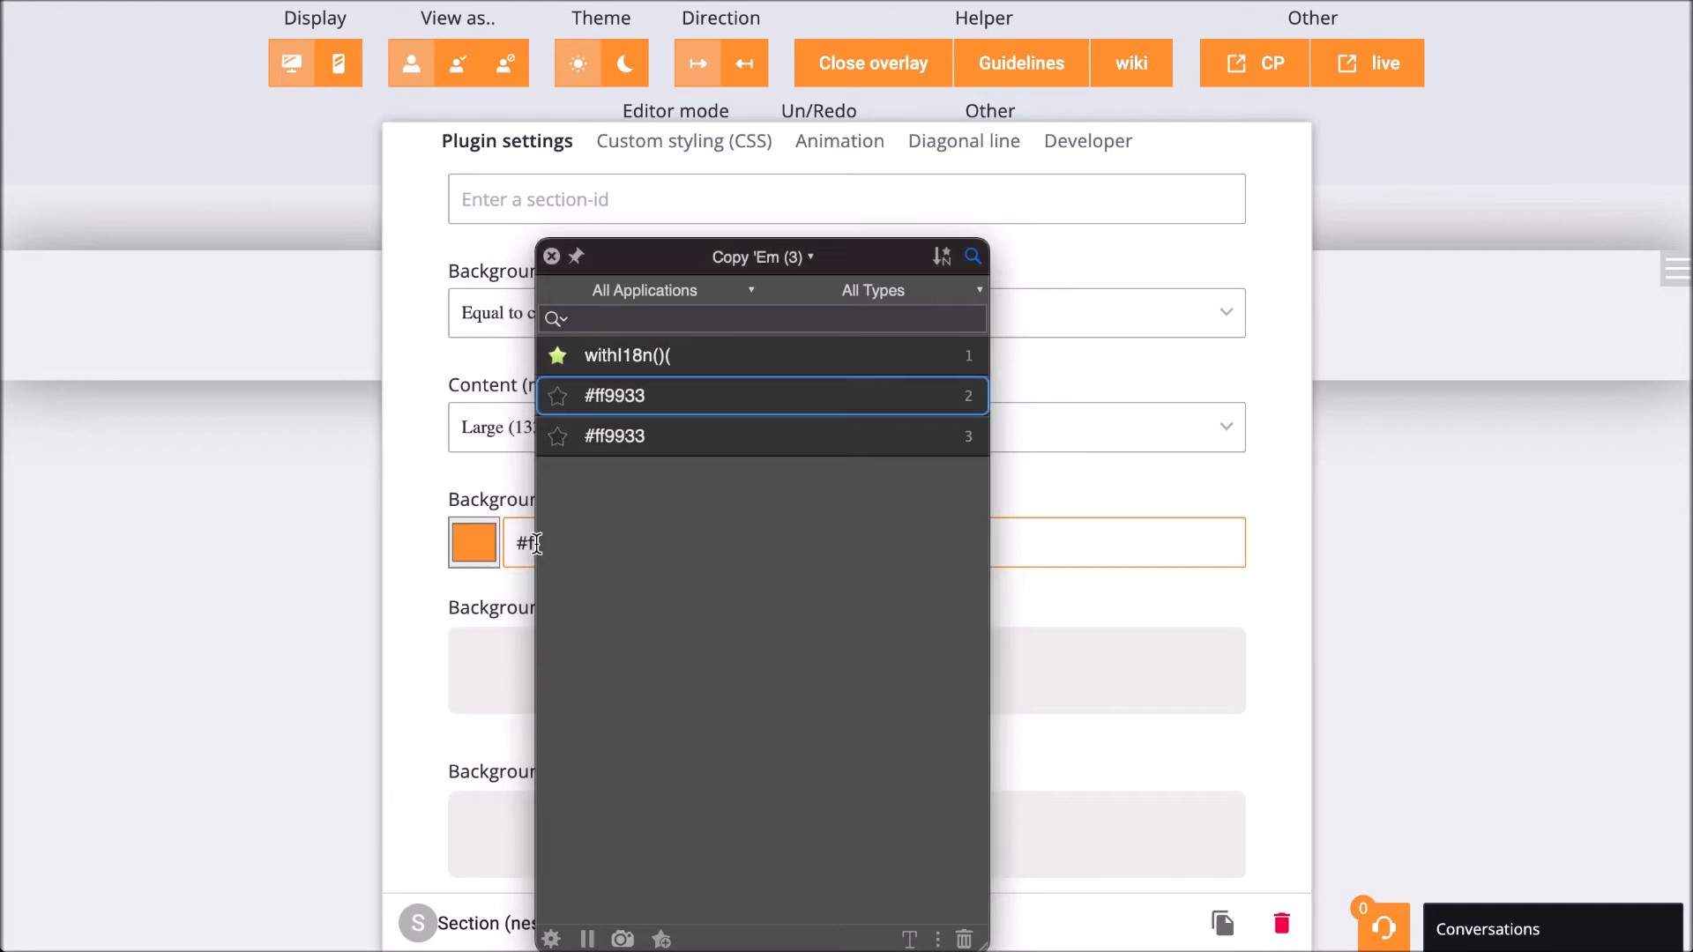
scroll(1060, 512, down, 5)
click(1086, 825)
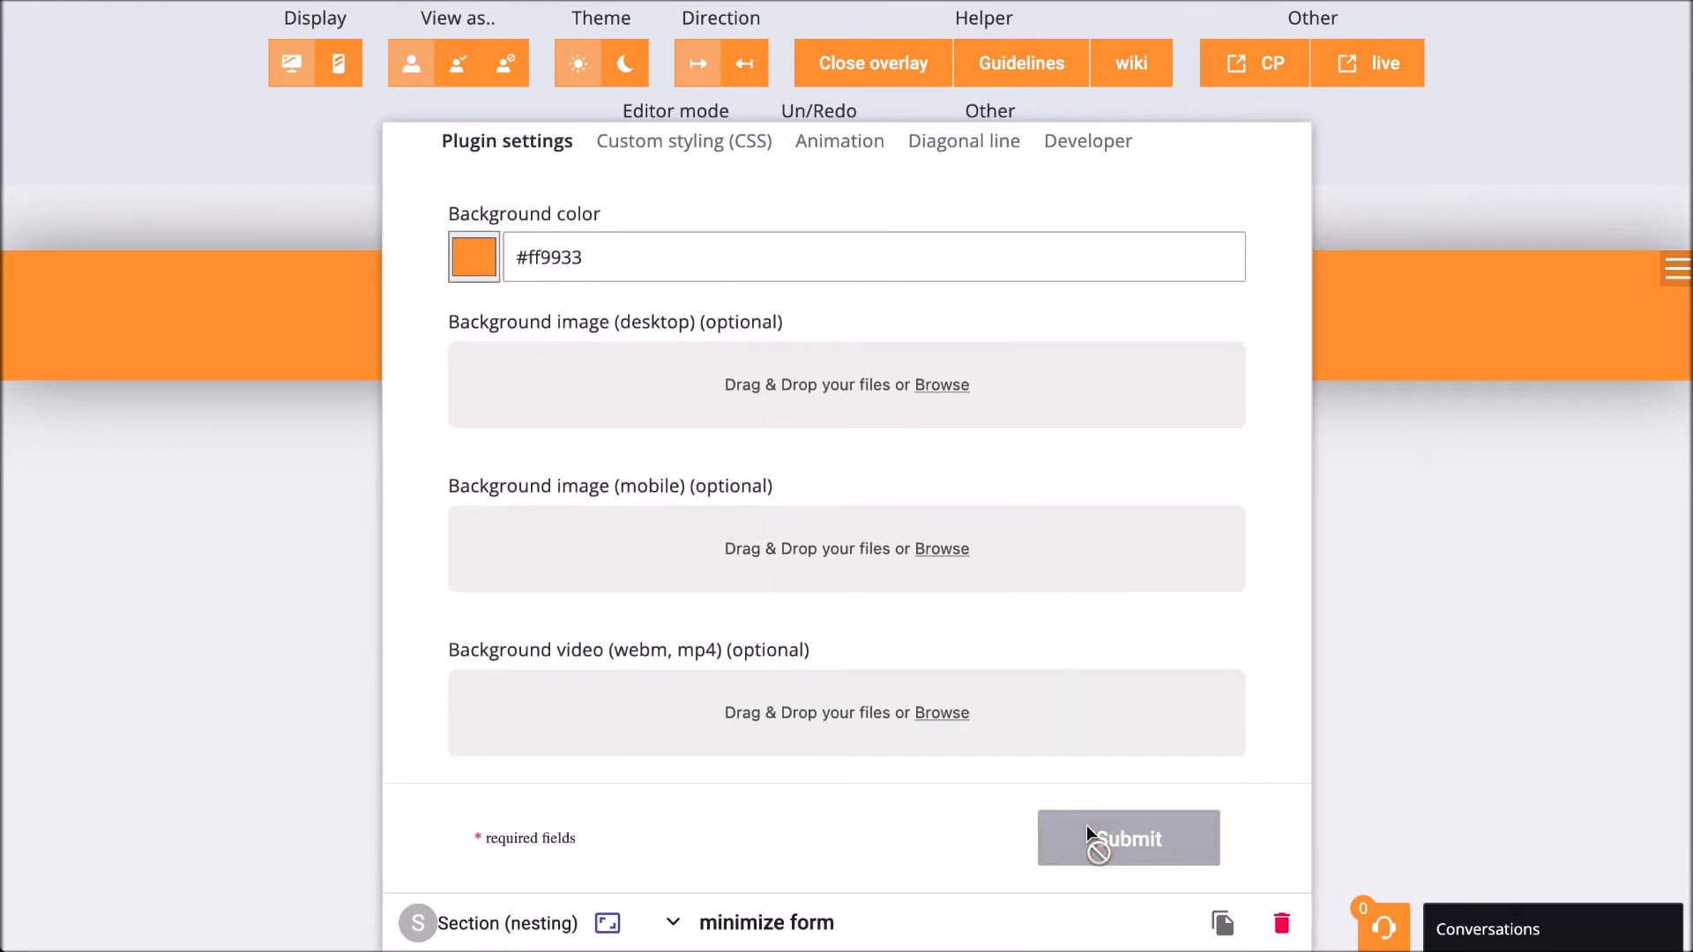
Close the section's settings, preview the page with the coloured section, and return to edit mode
click(761, 923)
click(761, 926)
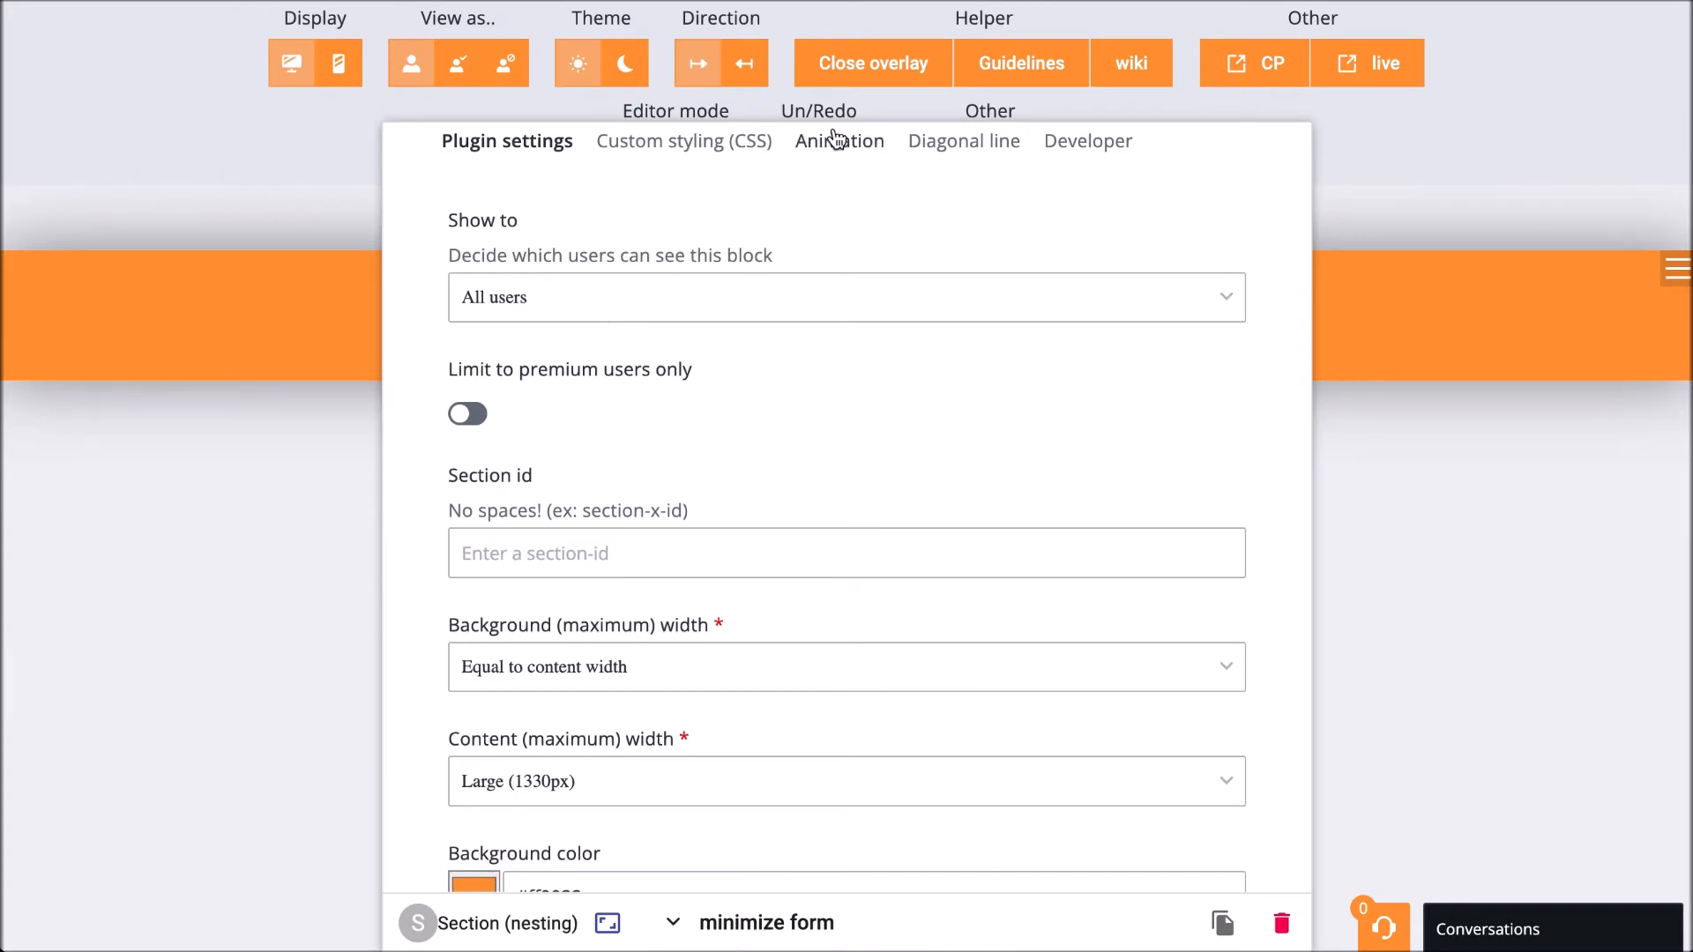
click(942, 78)
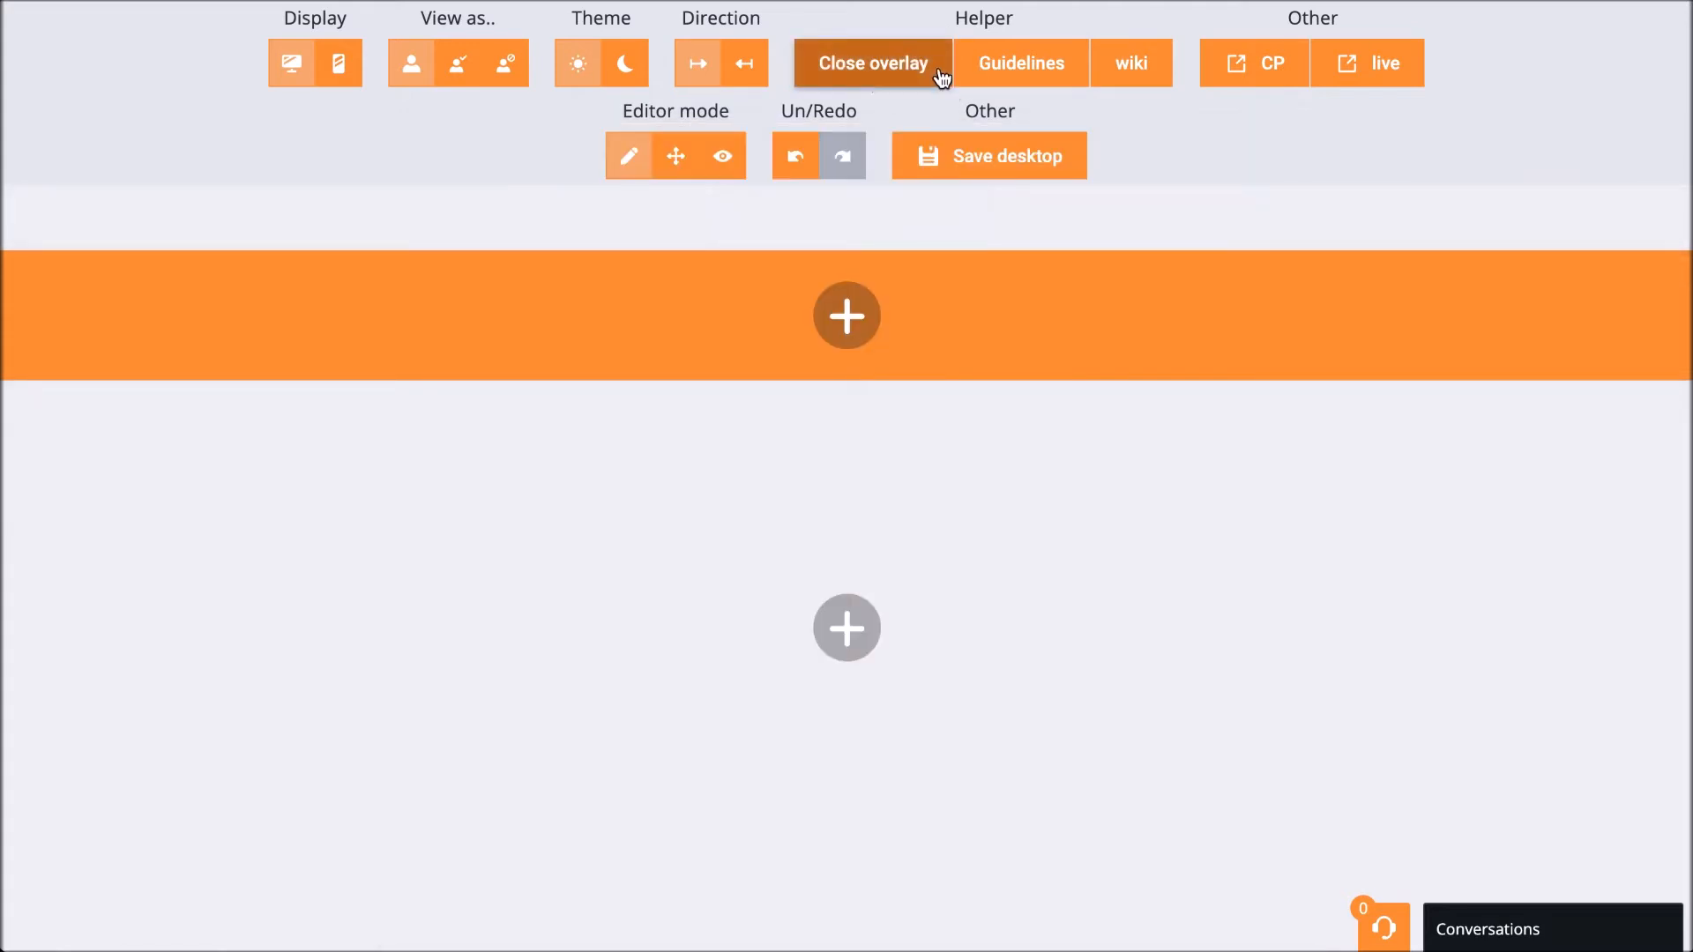
click(718, 167)
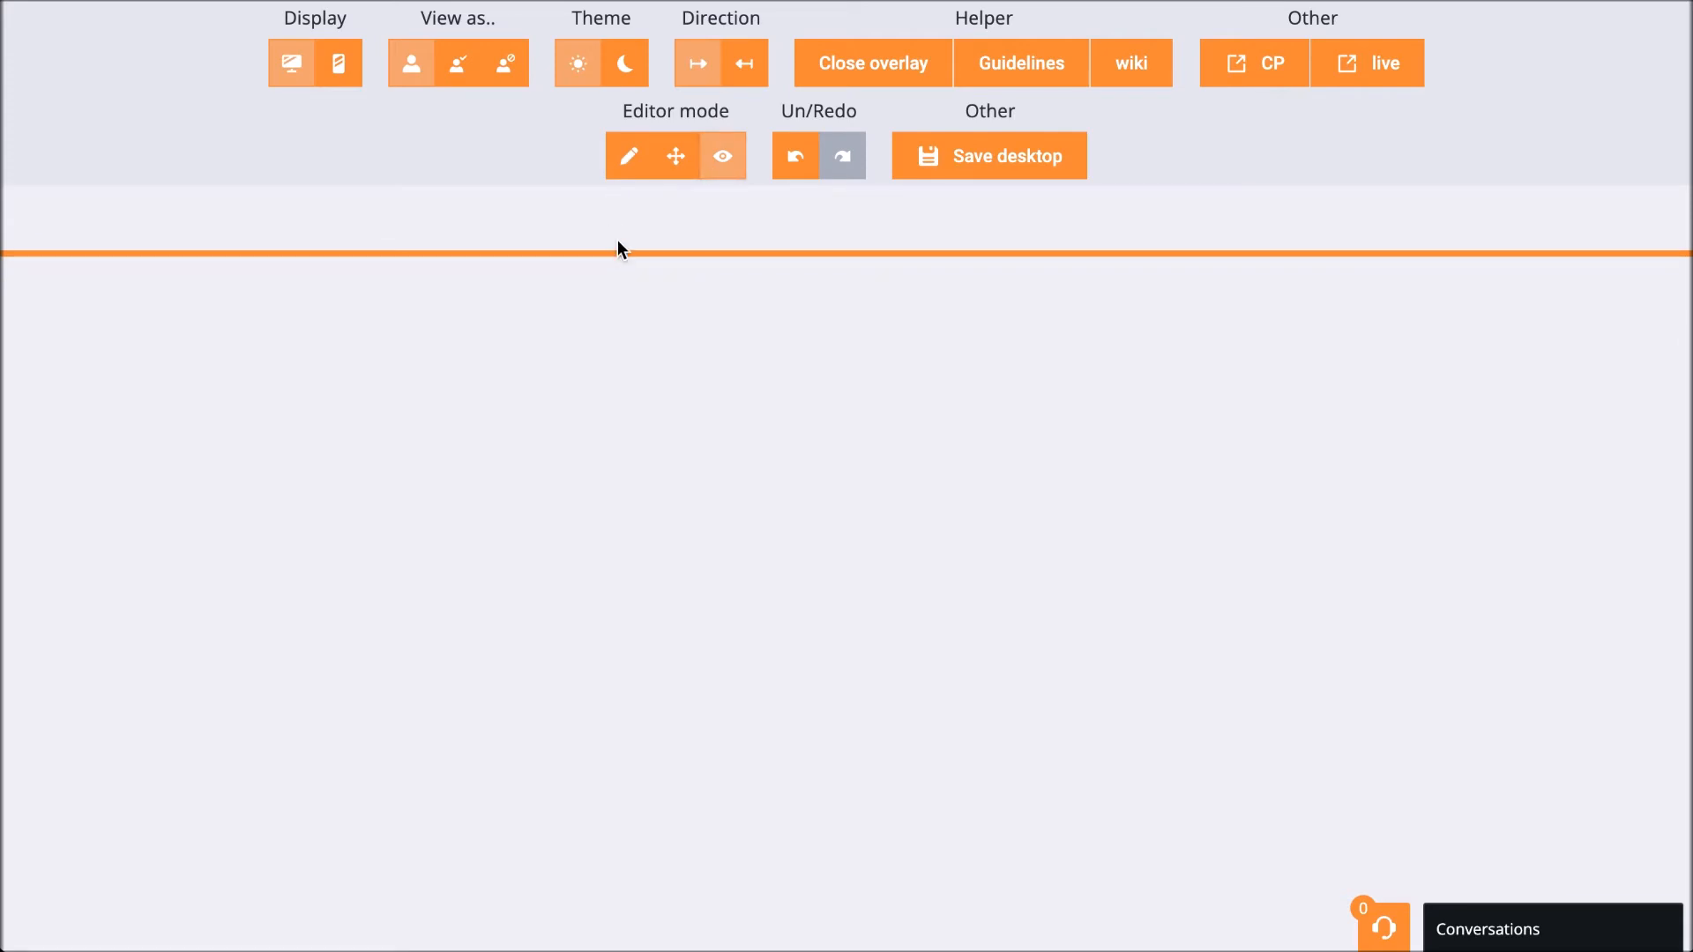
click(630, 161)
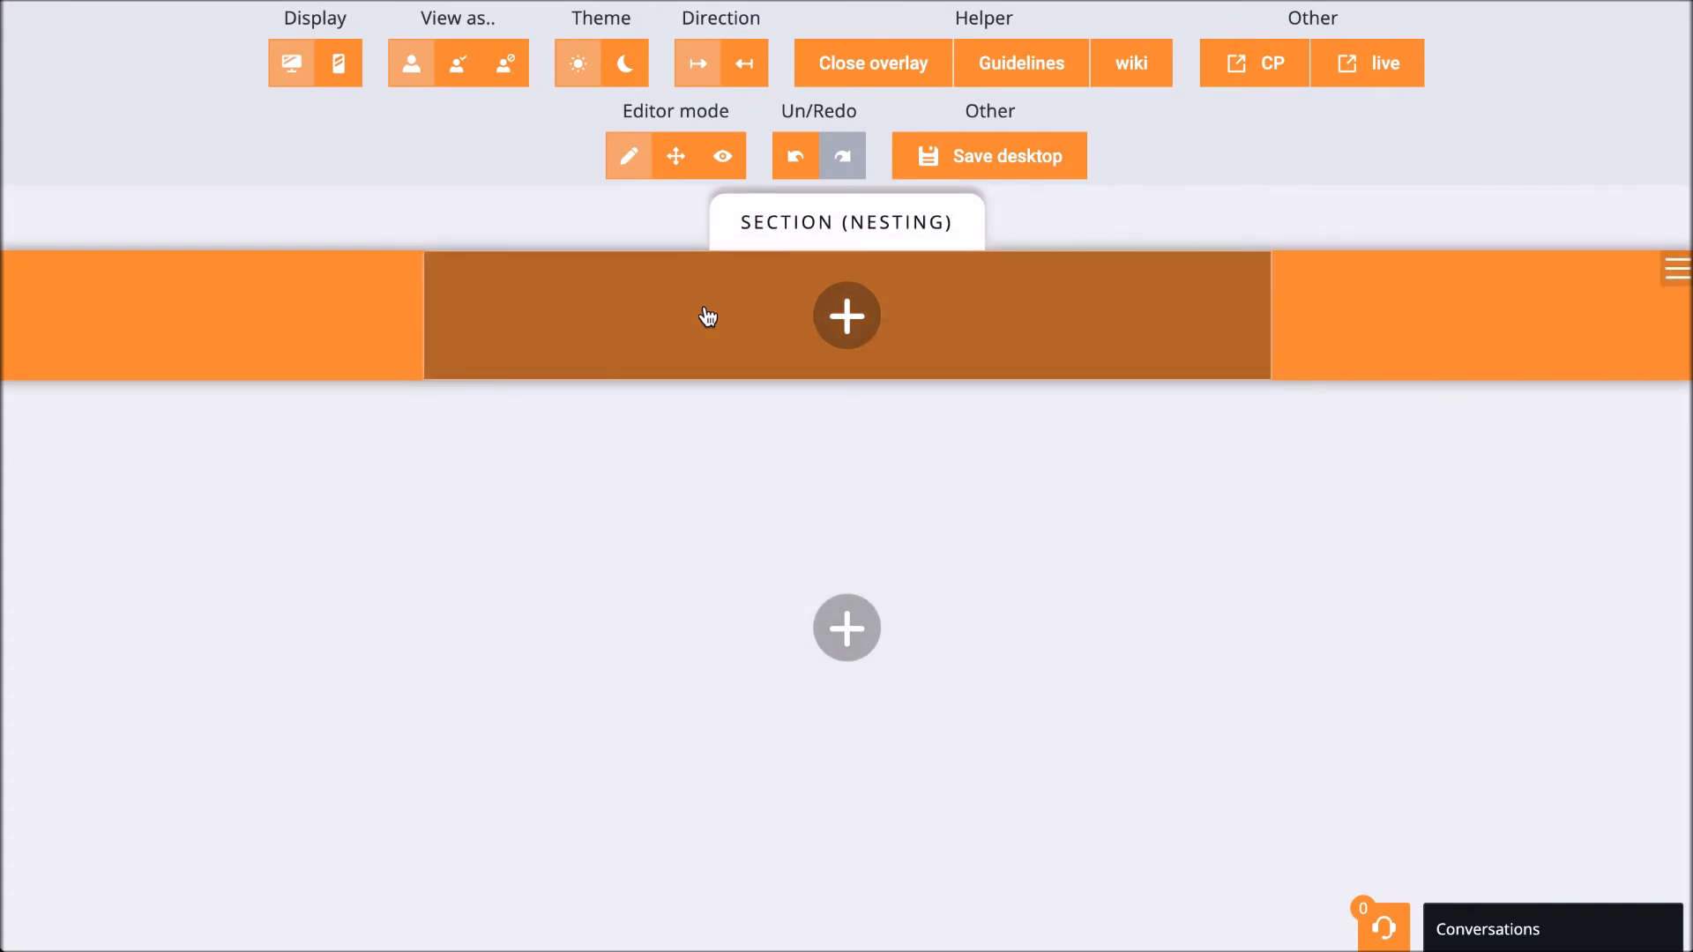
Search the blocks for "text" and add a text block inside the orange section
click(707, 316)
click(152, 21)
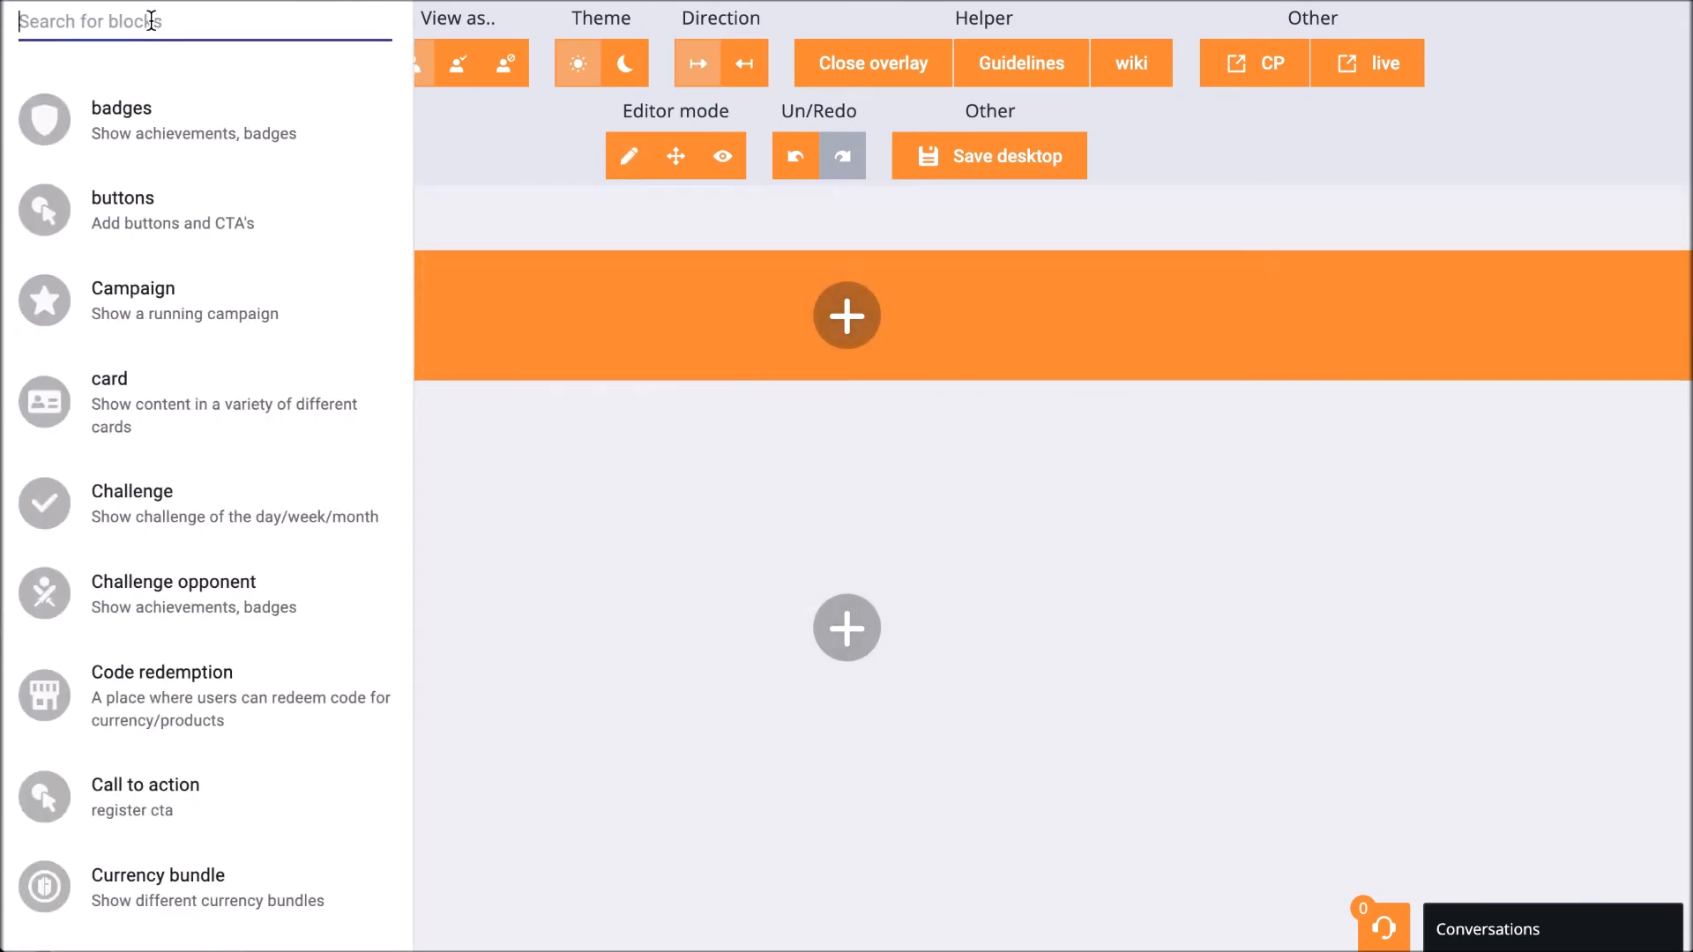
text(text)
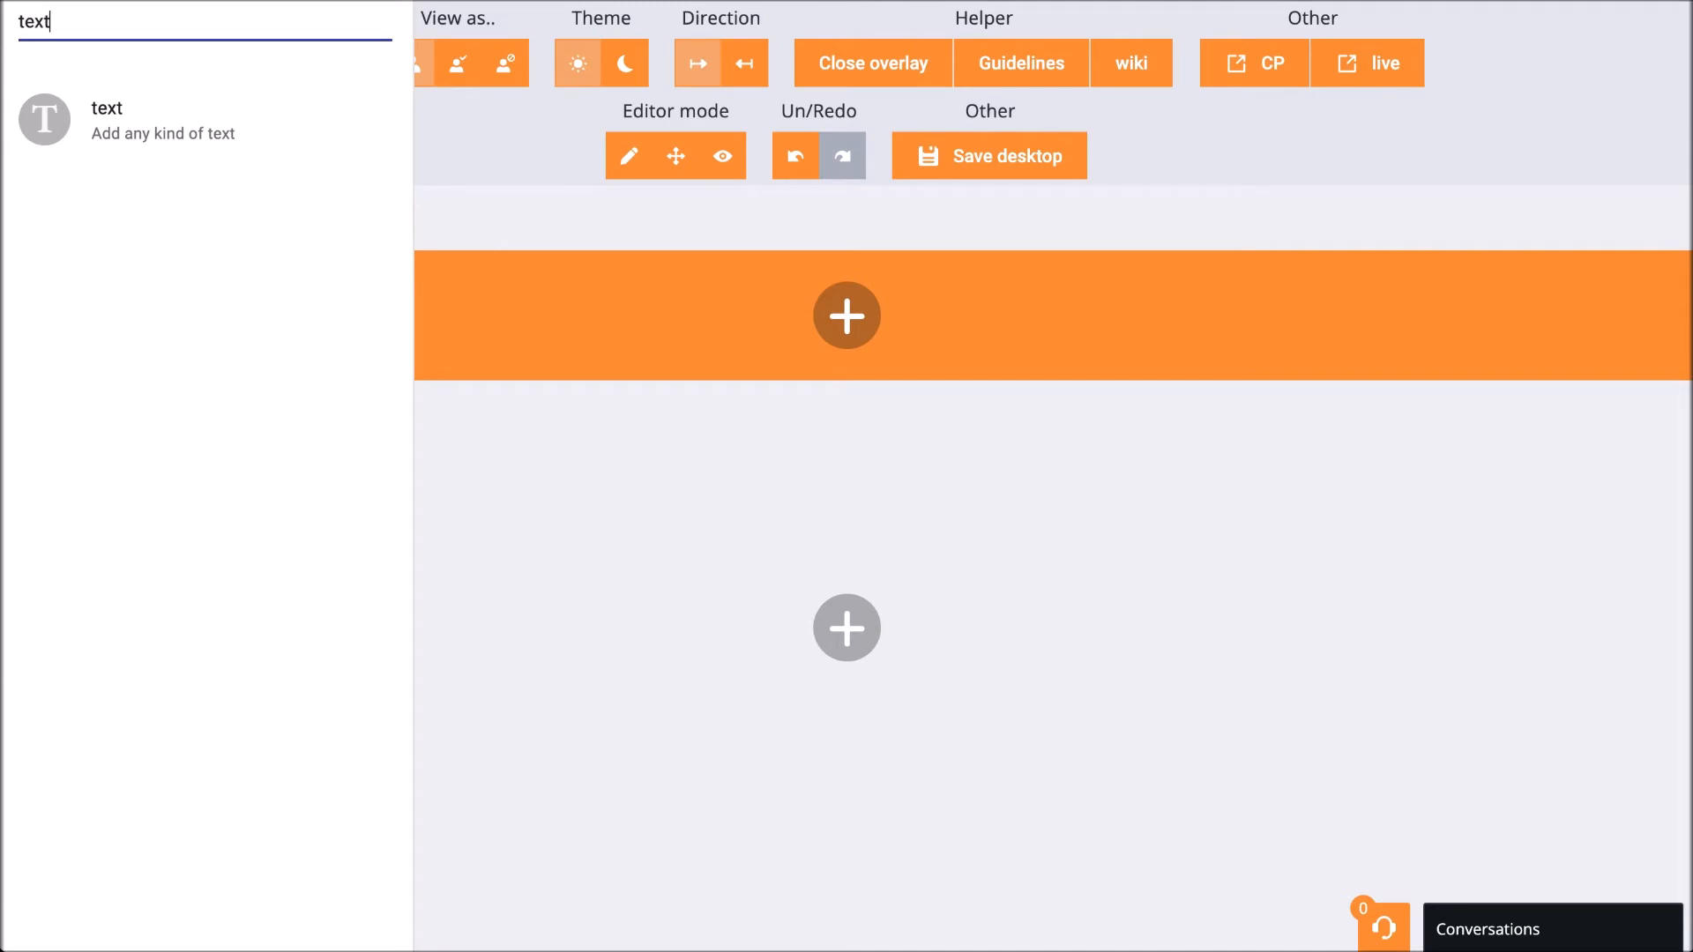
click(151, 116)
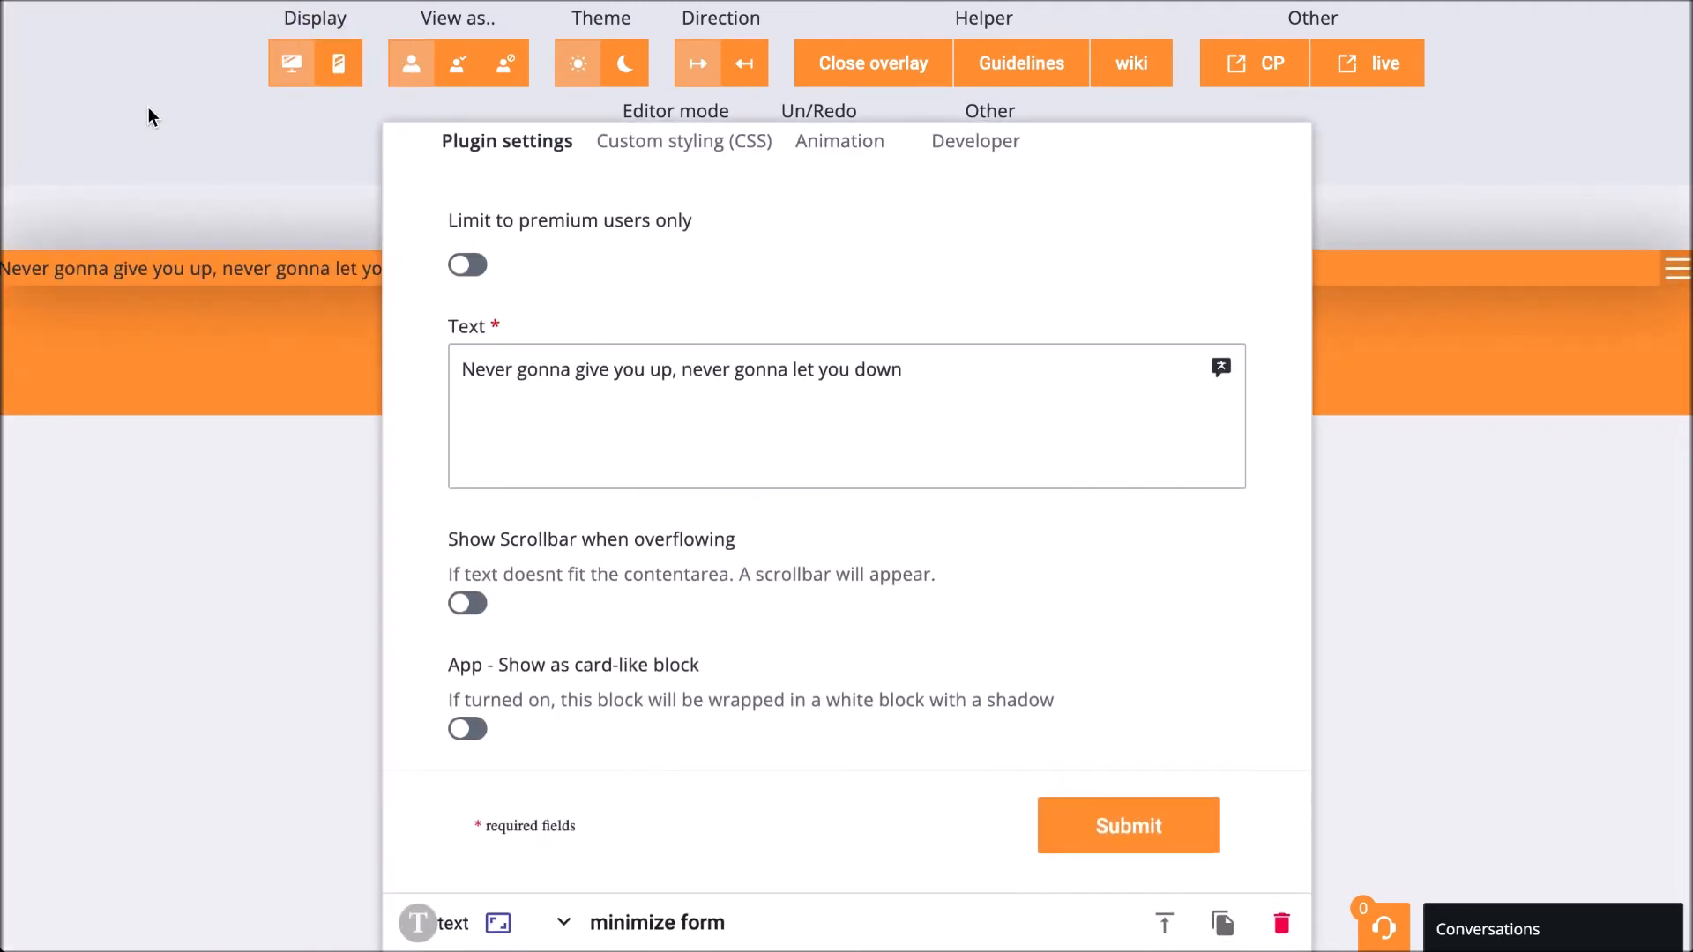
Replace the block's English text with "Welcome to the editor!", format it as a level-one heading, and submit it
click(820, 357)
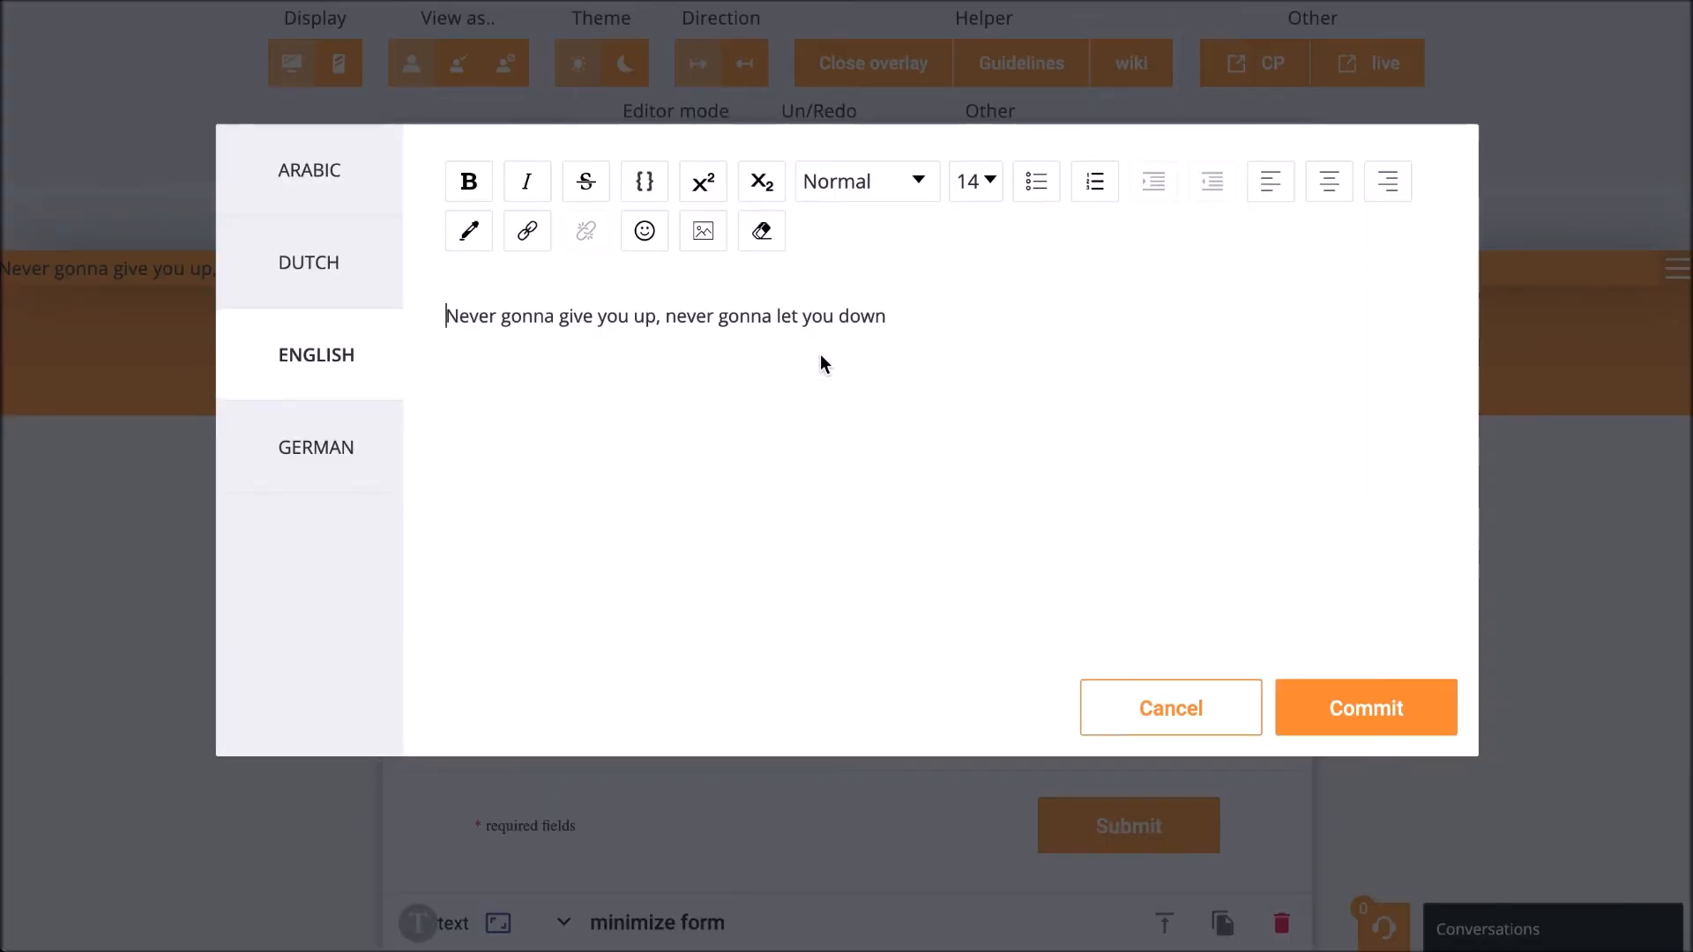
triple_click(776, 315)
key(BackSpace)
text(Welcome To the editor!)
triple_click(775, 310)
click(867, 181)
click(847, 212)
click(1305, 716)
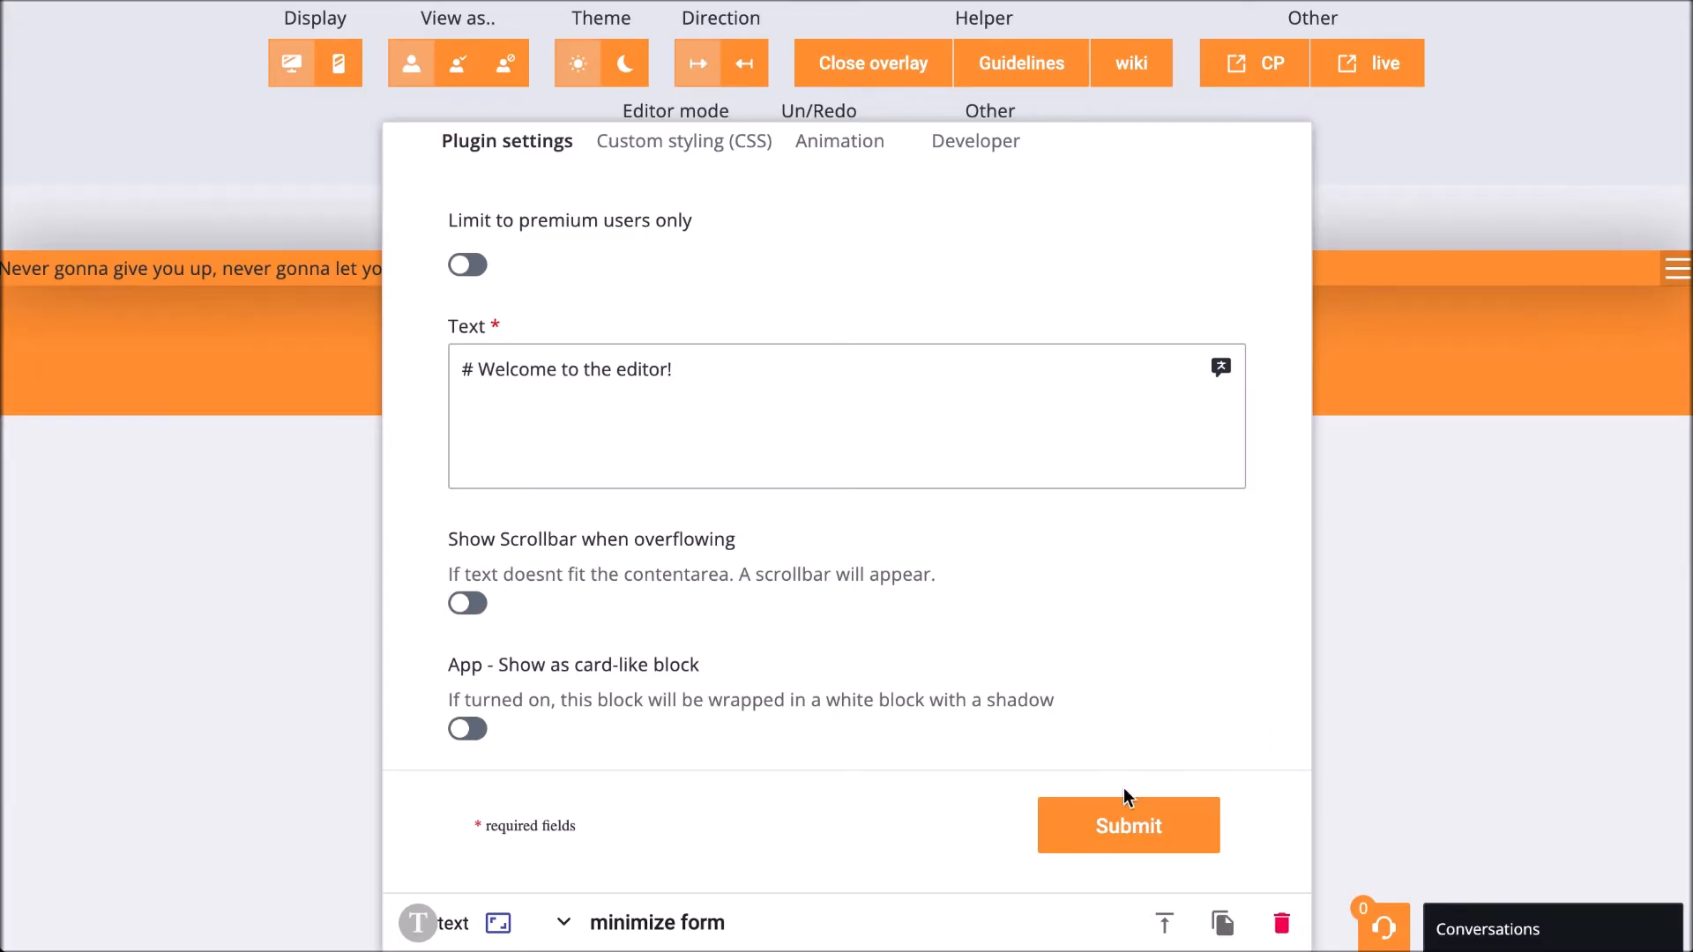
click(1127, 813)
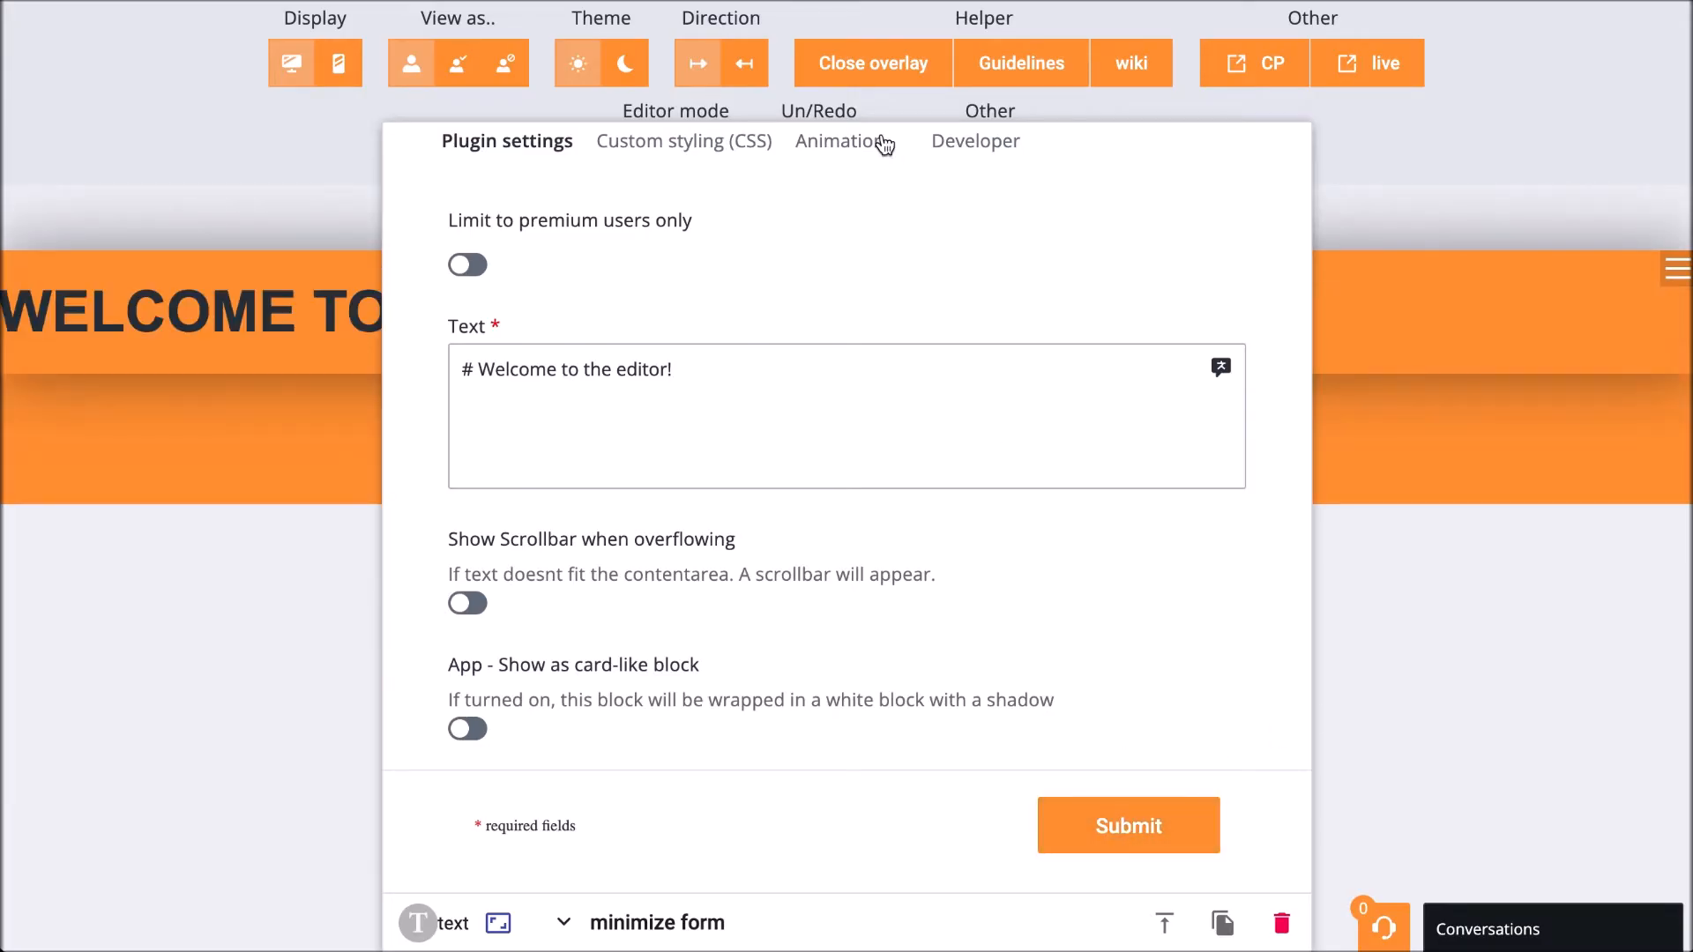
Close the text block's settings, preview the page with the welcome heading, and switch back to editing
click(862, 71)
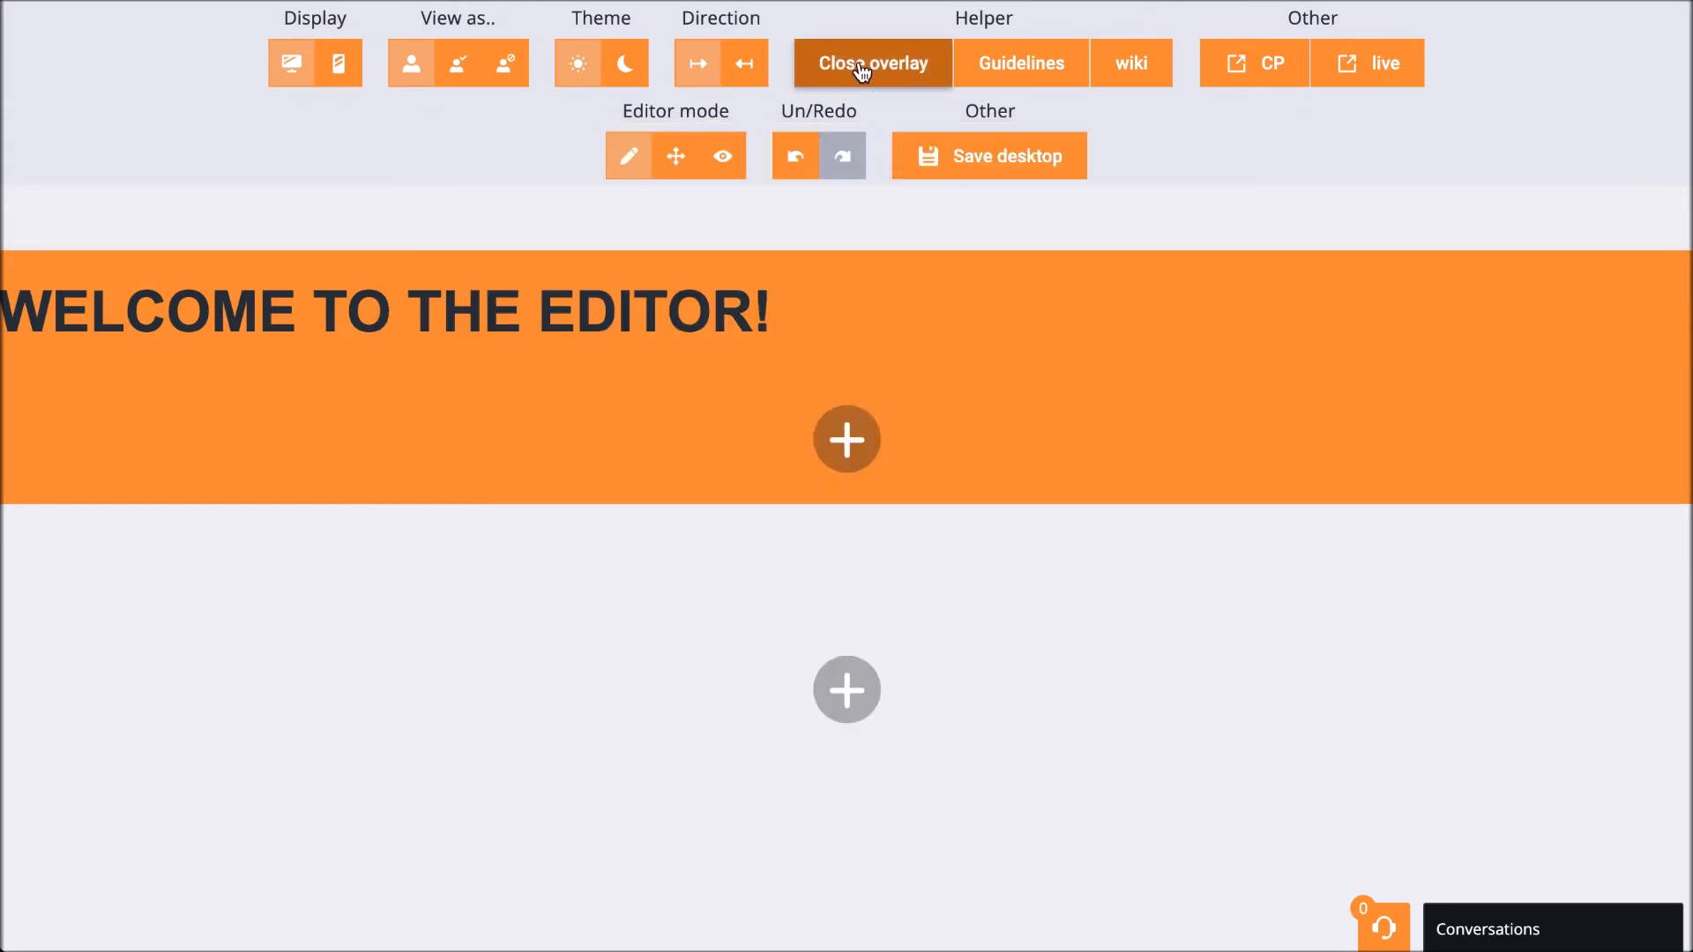
click(732, 156)
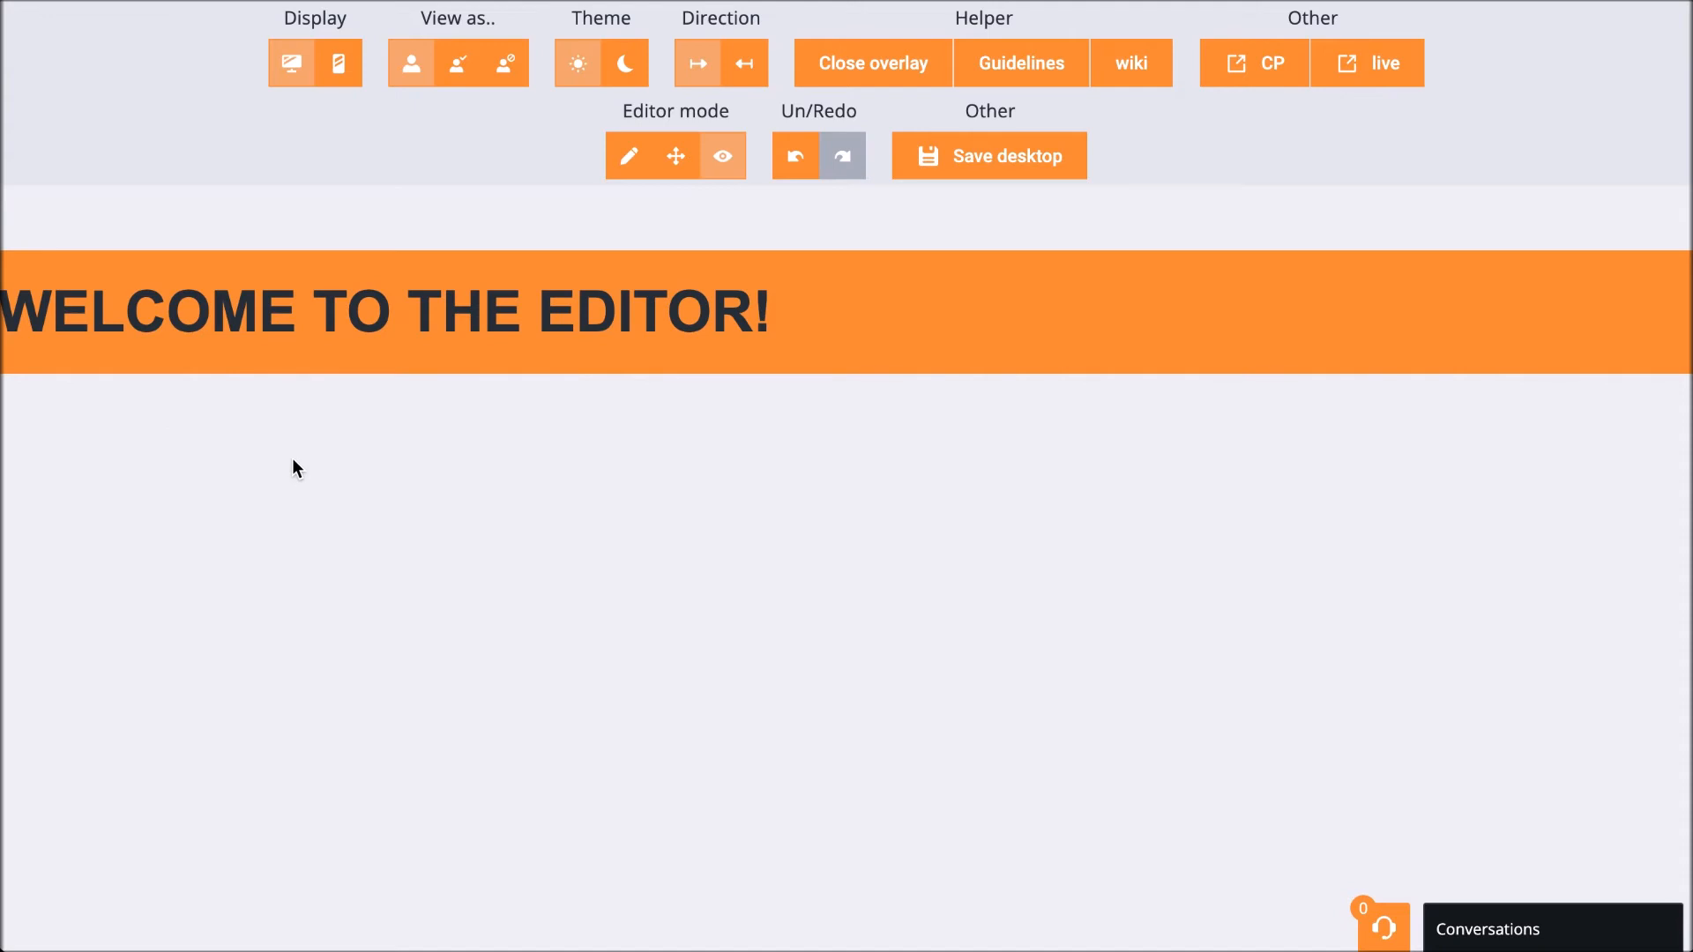
click(628, 165)
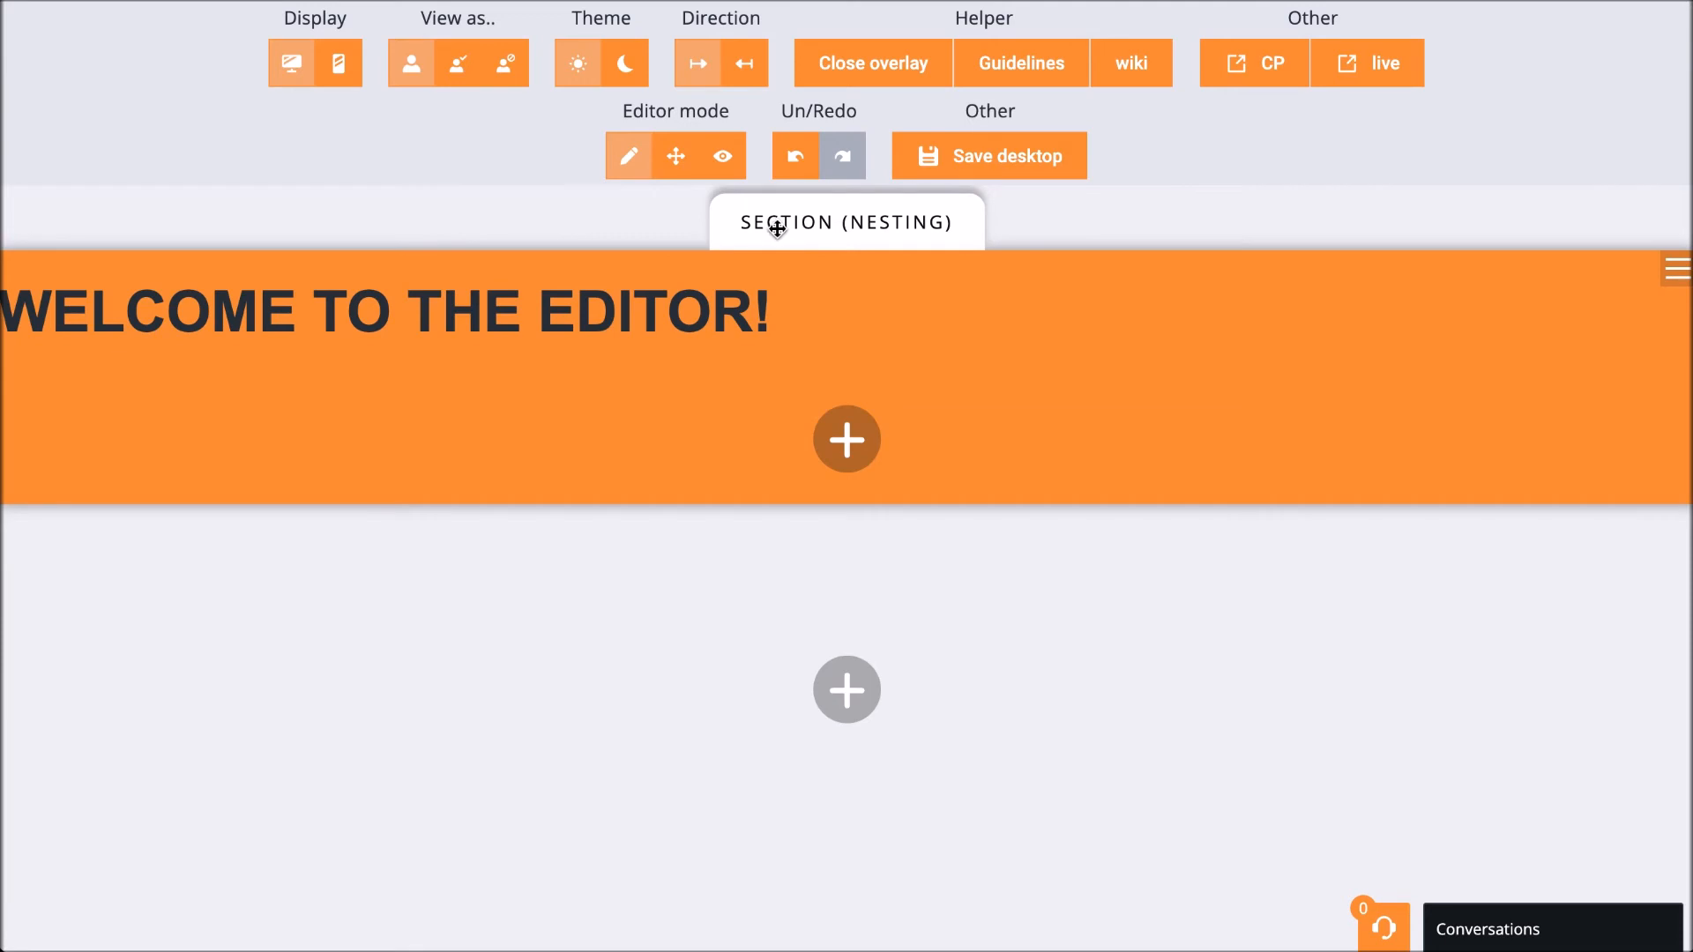
Open the settings of the section containing the heading and set its content maximum width to Medium (1030px), submitting the change
click(838, 282)
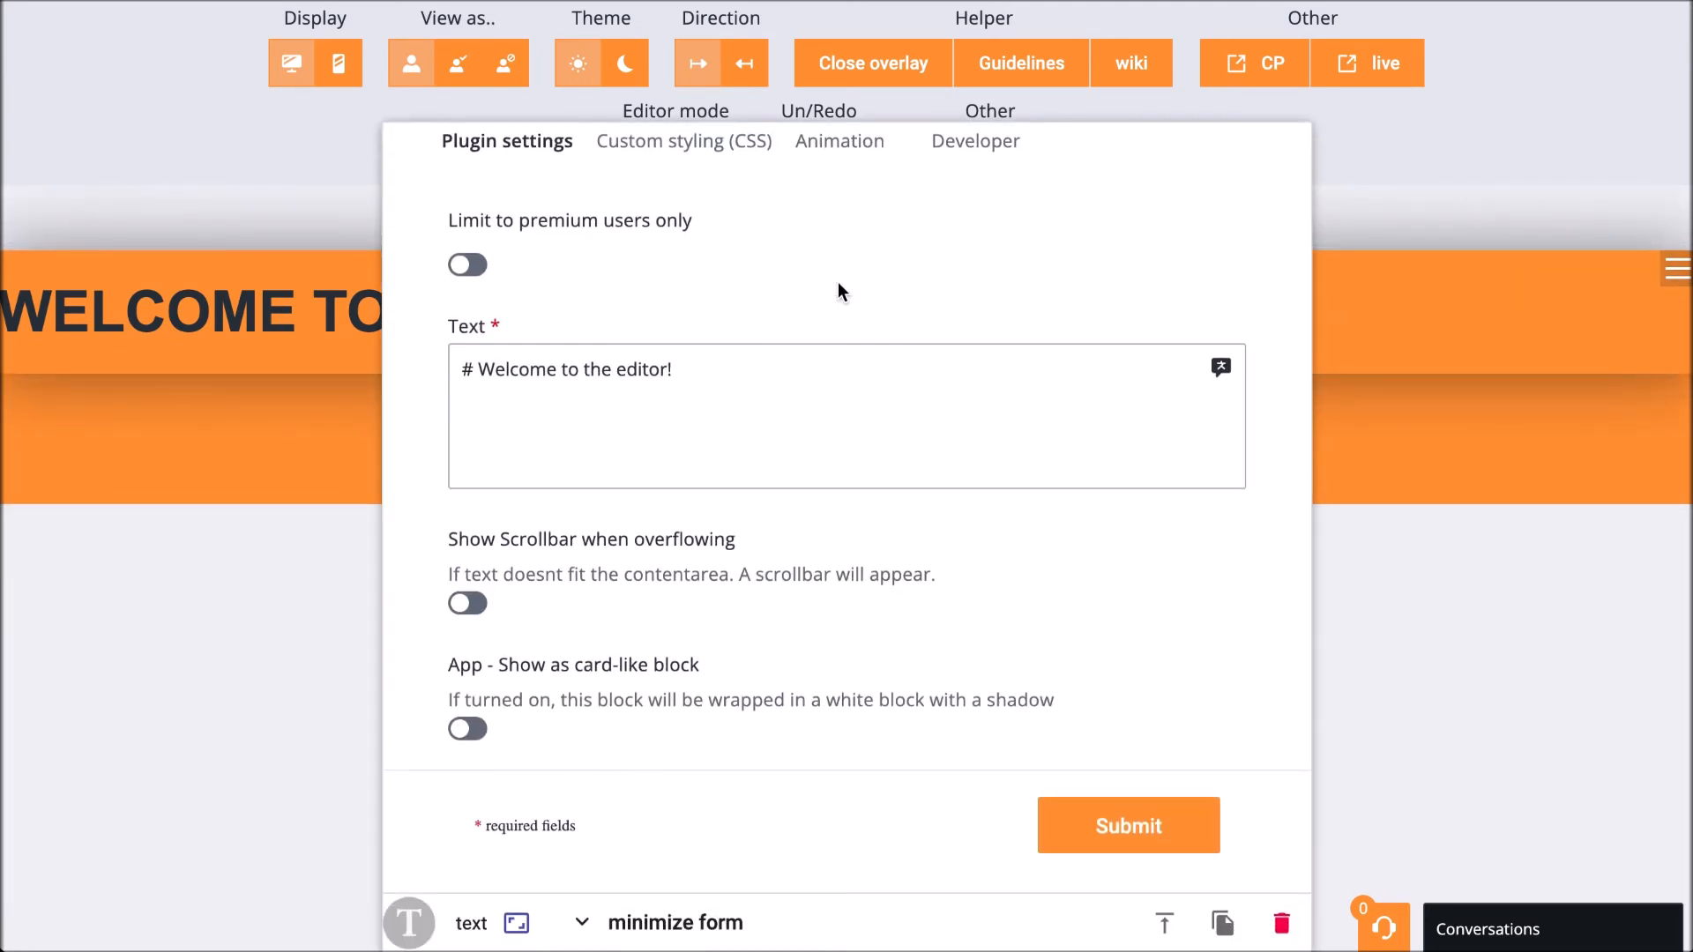
click(1171, 930)
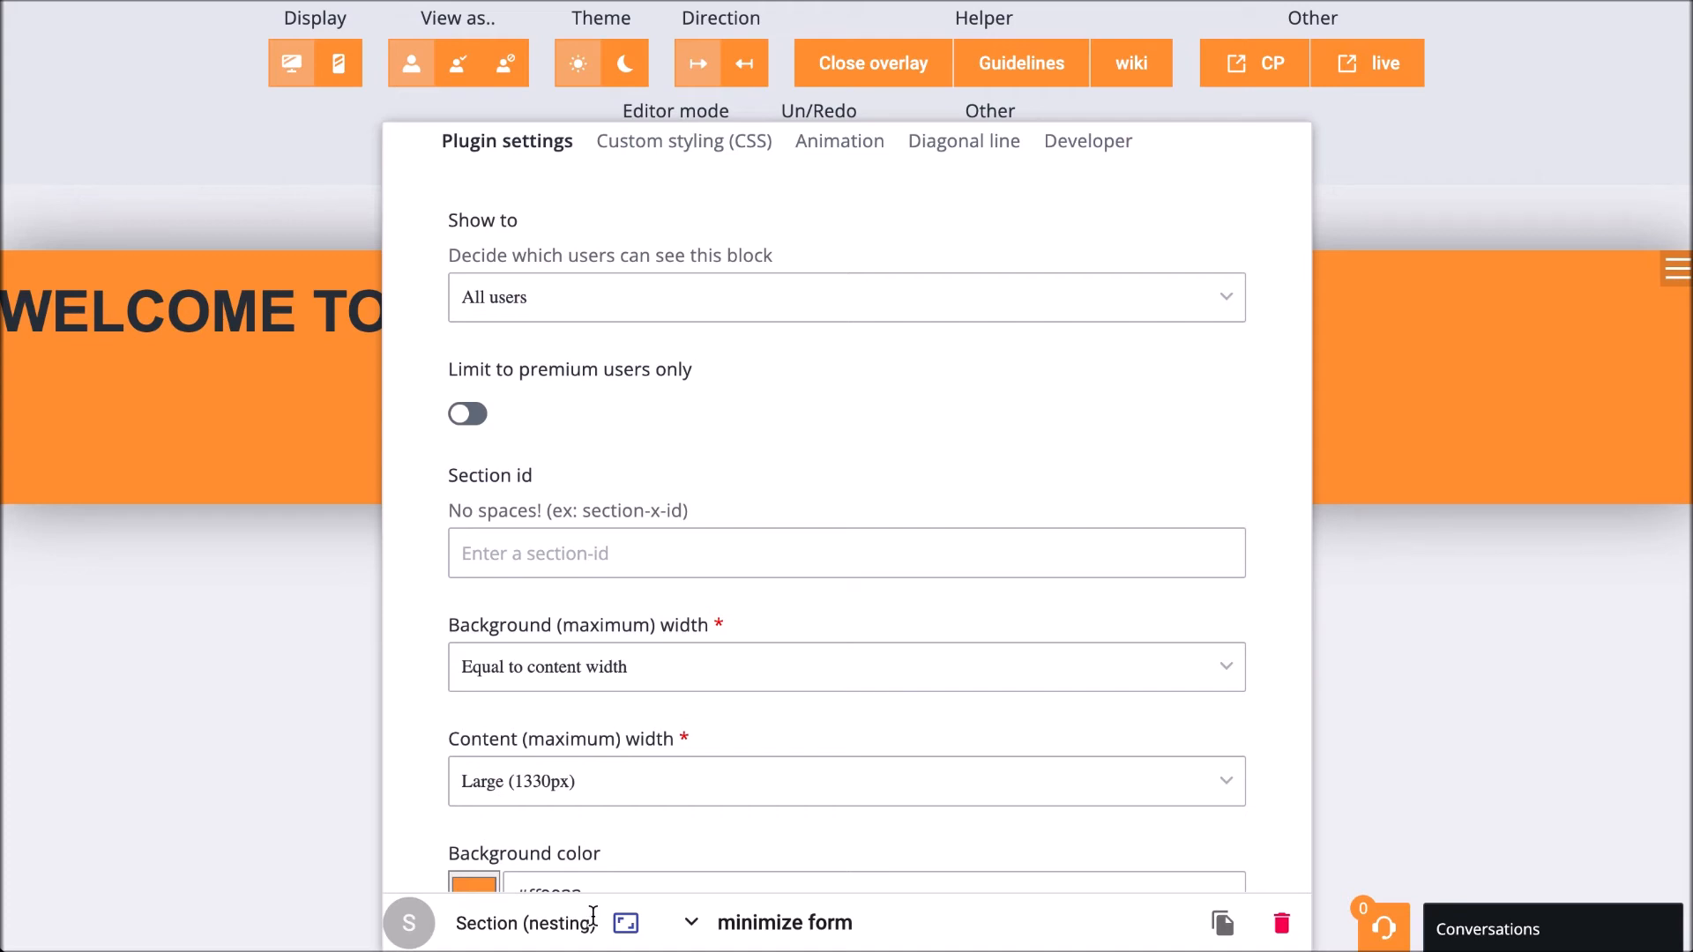
click(598, 784)
click(586, 877)
scroll(928, 724, down, 5)
click(1131, 838)
click(806, 924)
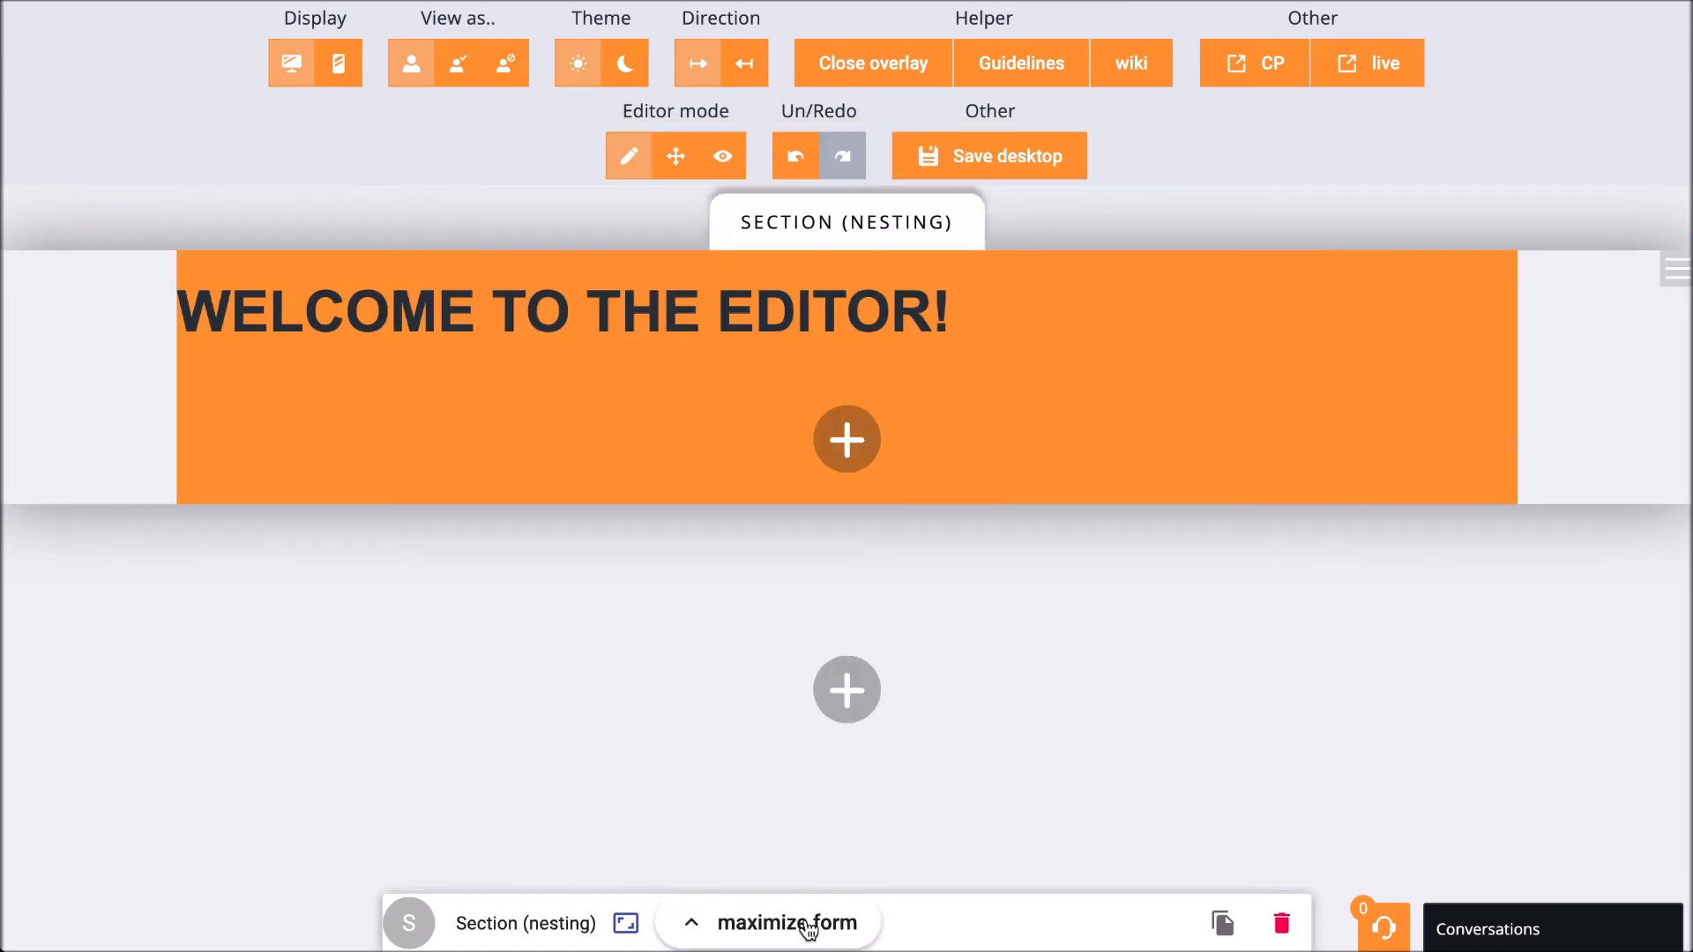
Set the section's background maximum width to Full-width and submit the settings
click(808, 924)
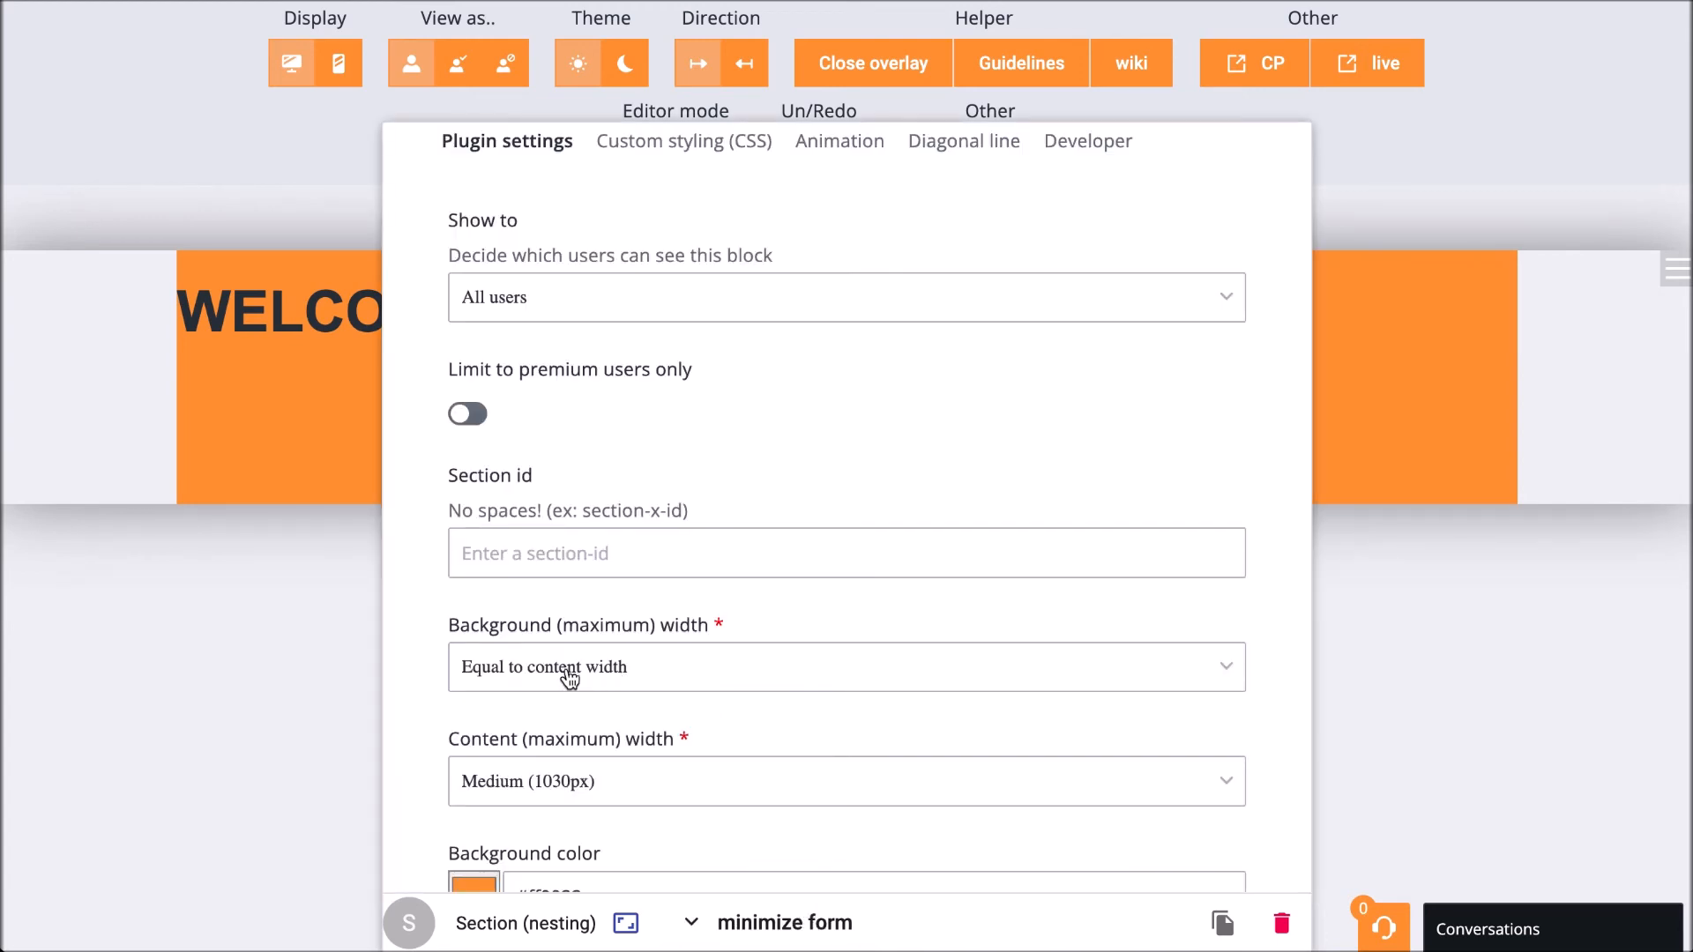
click(709, 675)
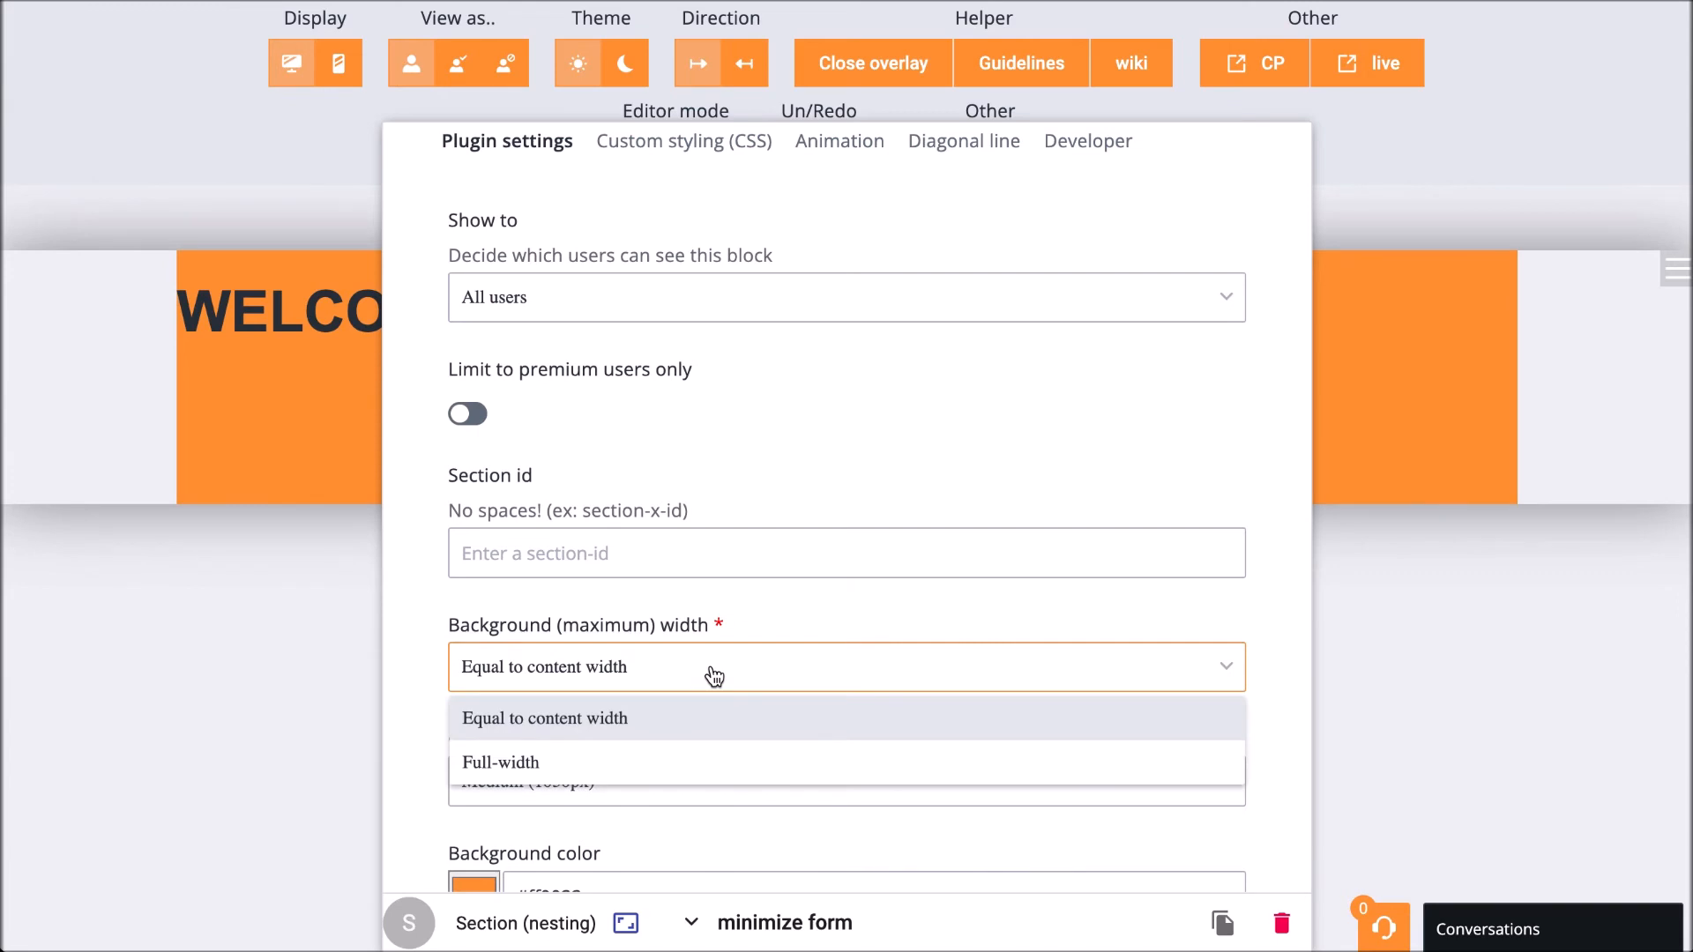
click(697, 765)
scroll(1175, 620, down, 8)
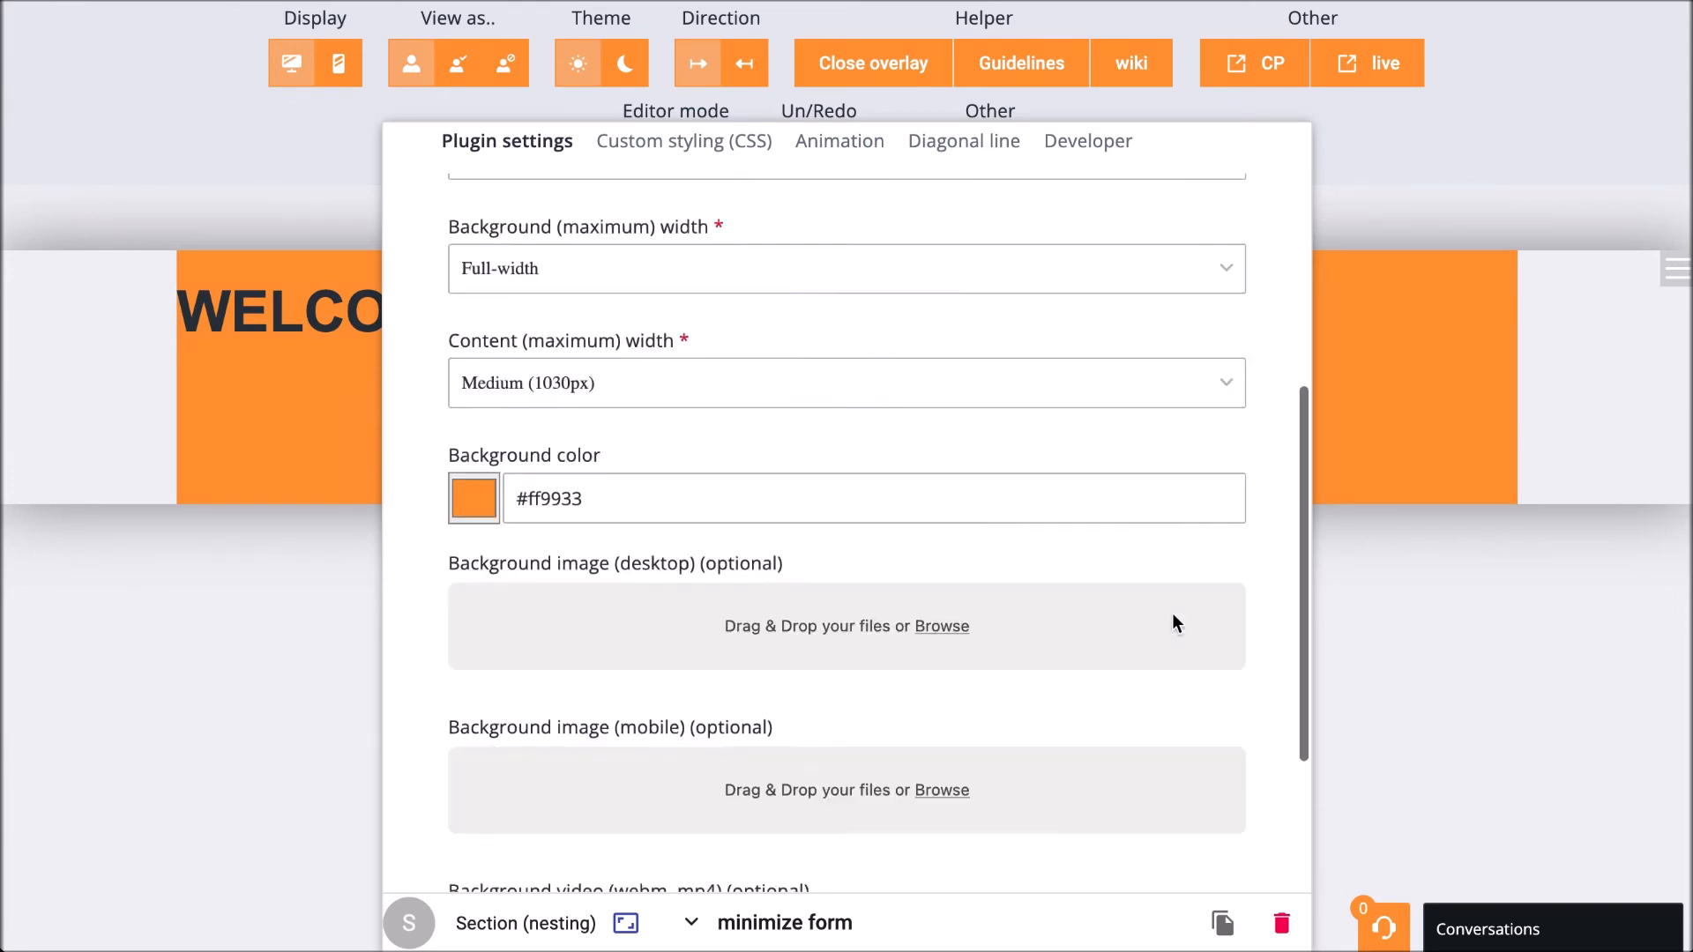
click(1145, 822)
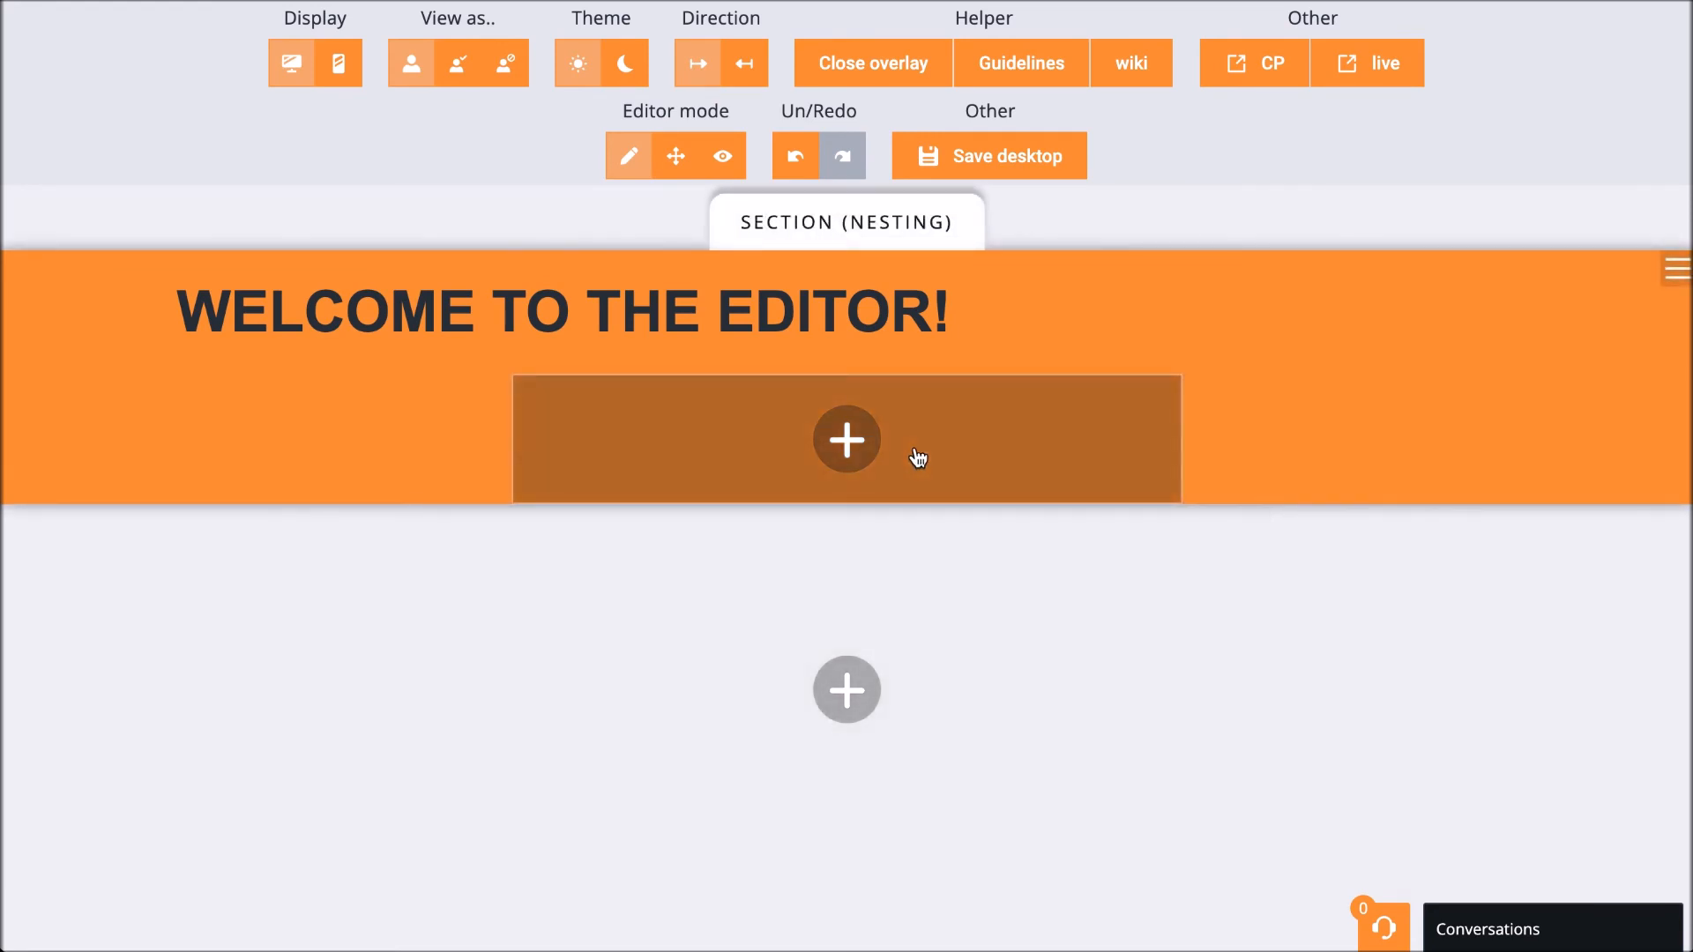
Search the plugins for "tour" and add the tournament plugin inside the orange section, below the welcome heading
click(844, 441)
click(81, 34)
double_click(81, 34)
text(tour)
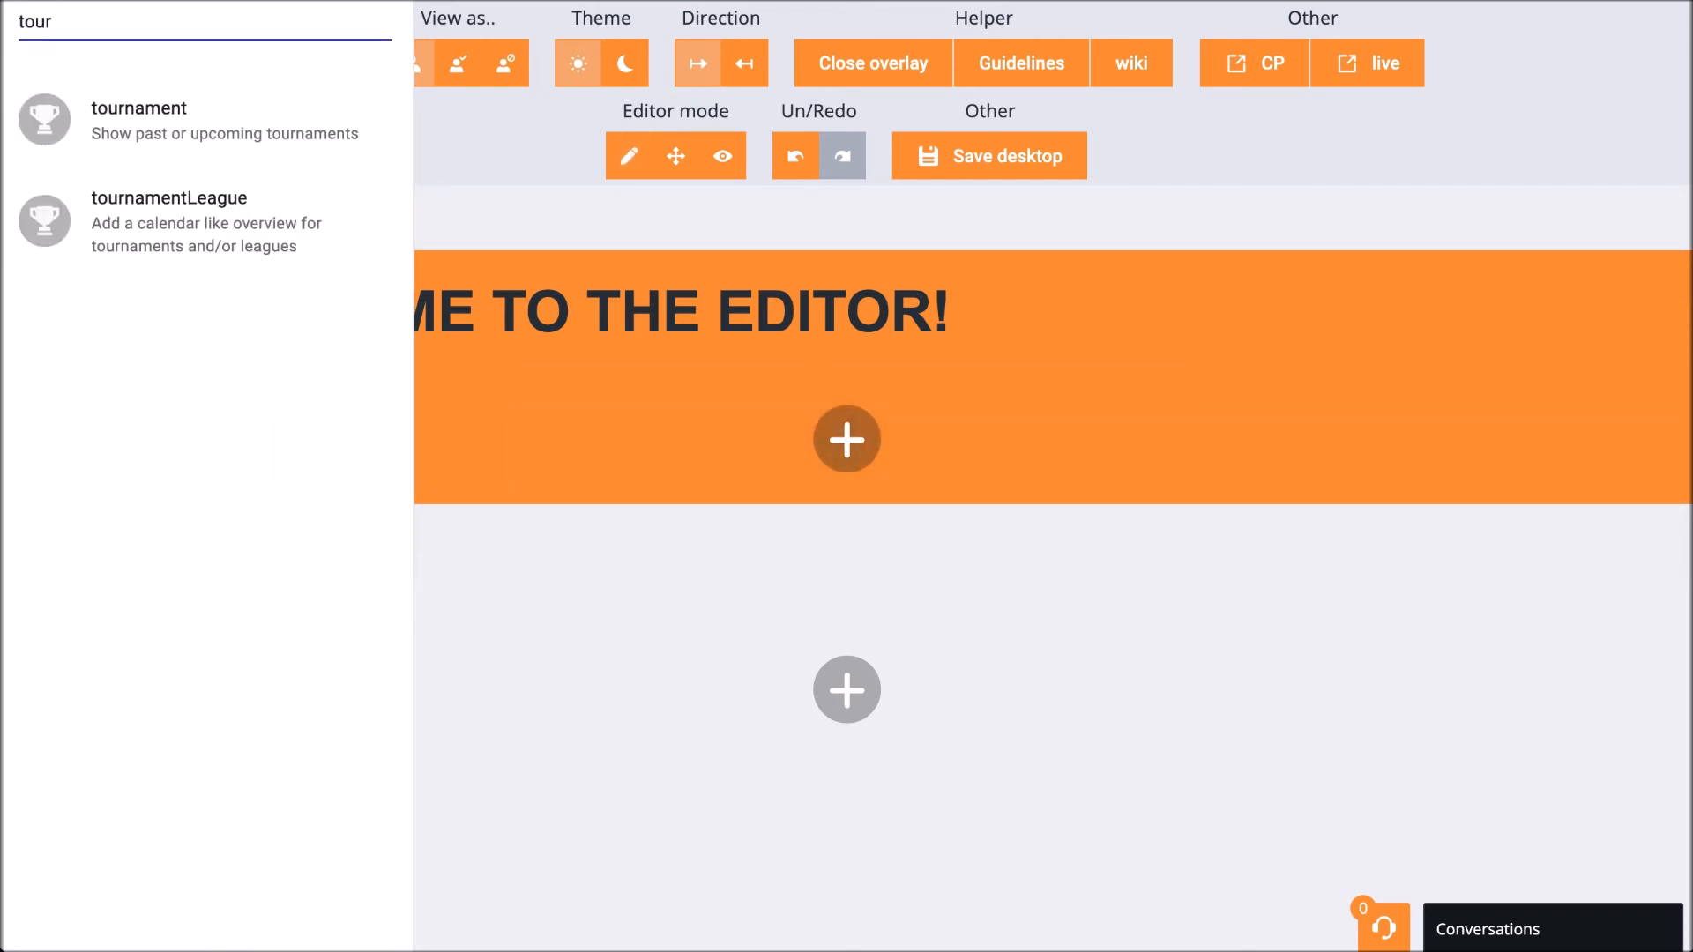
click(102, 115)
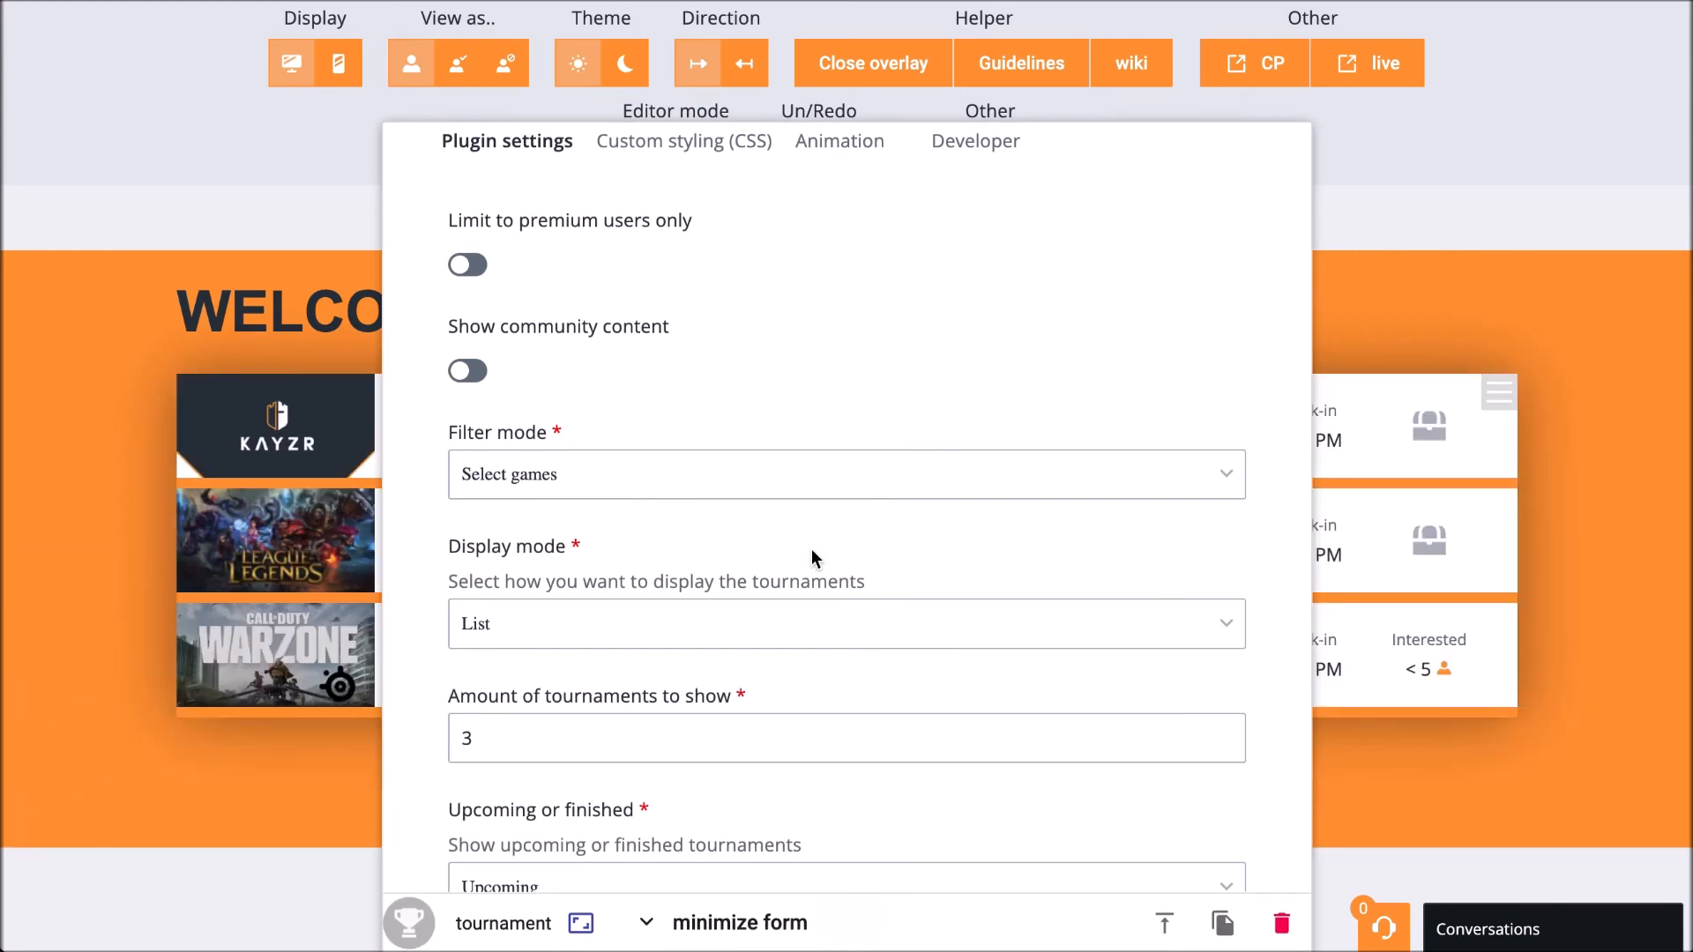
Set the tournament plugin's display mode to Large blocks and submit the settings
scroll(811, 556, down, 3)
click(729, 516)
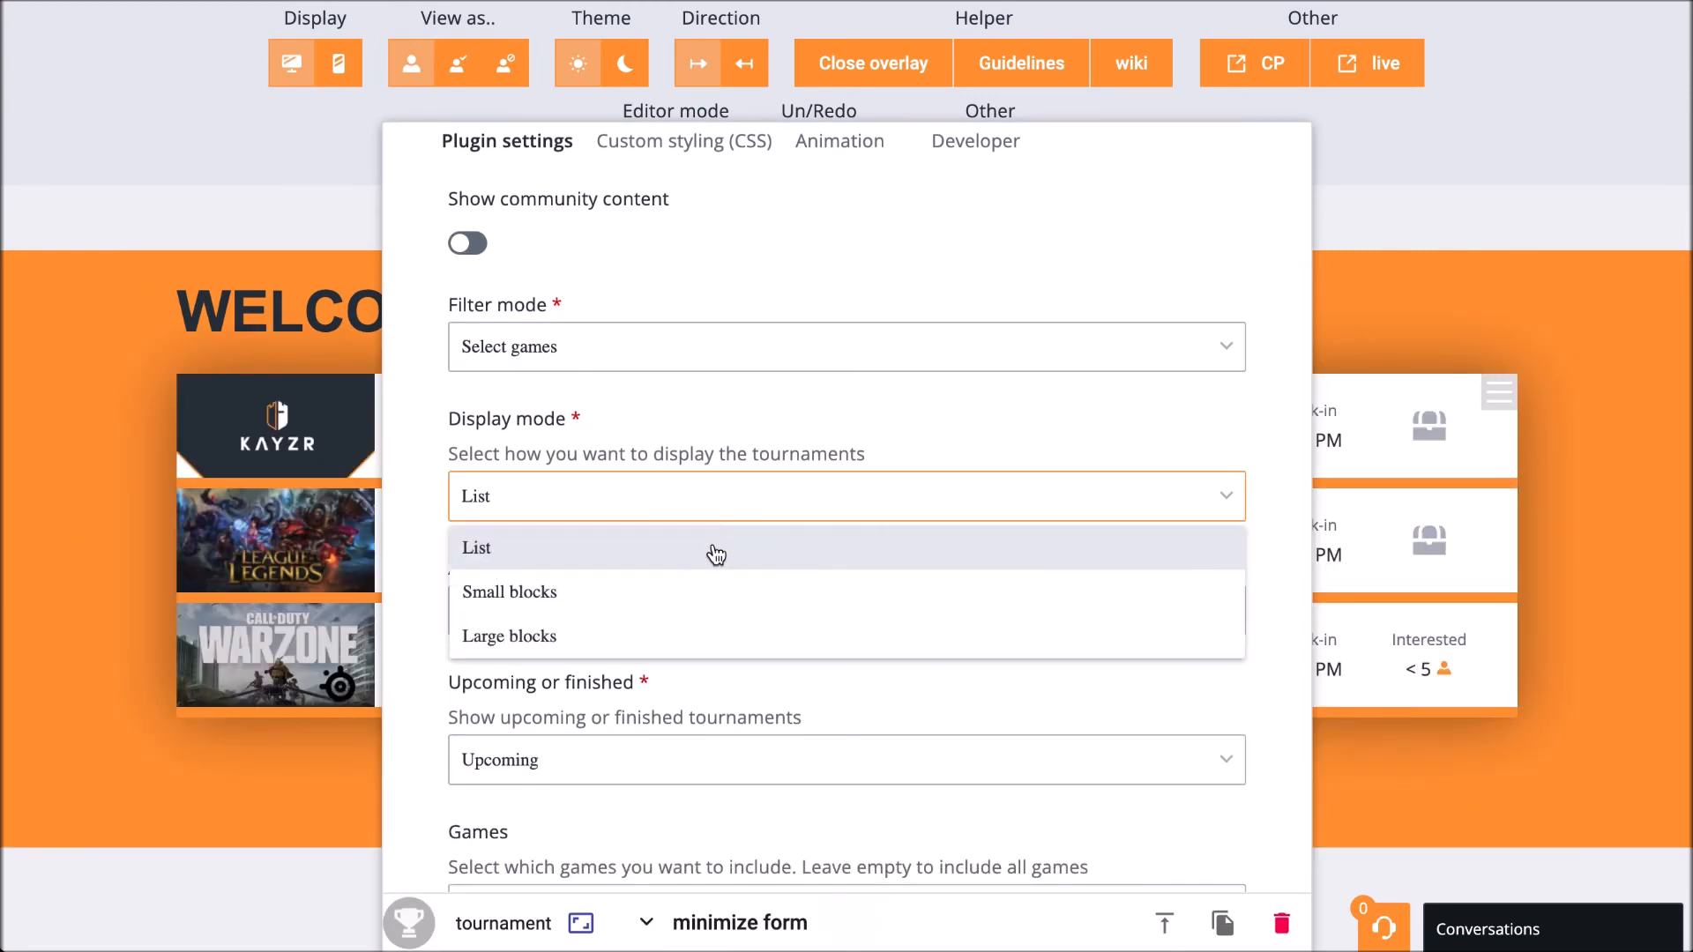
click(680, 633)
scroll(682, 633, down, 1)
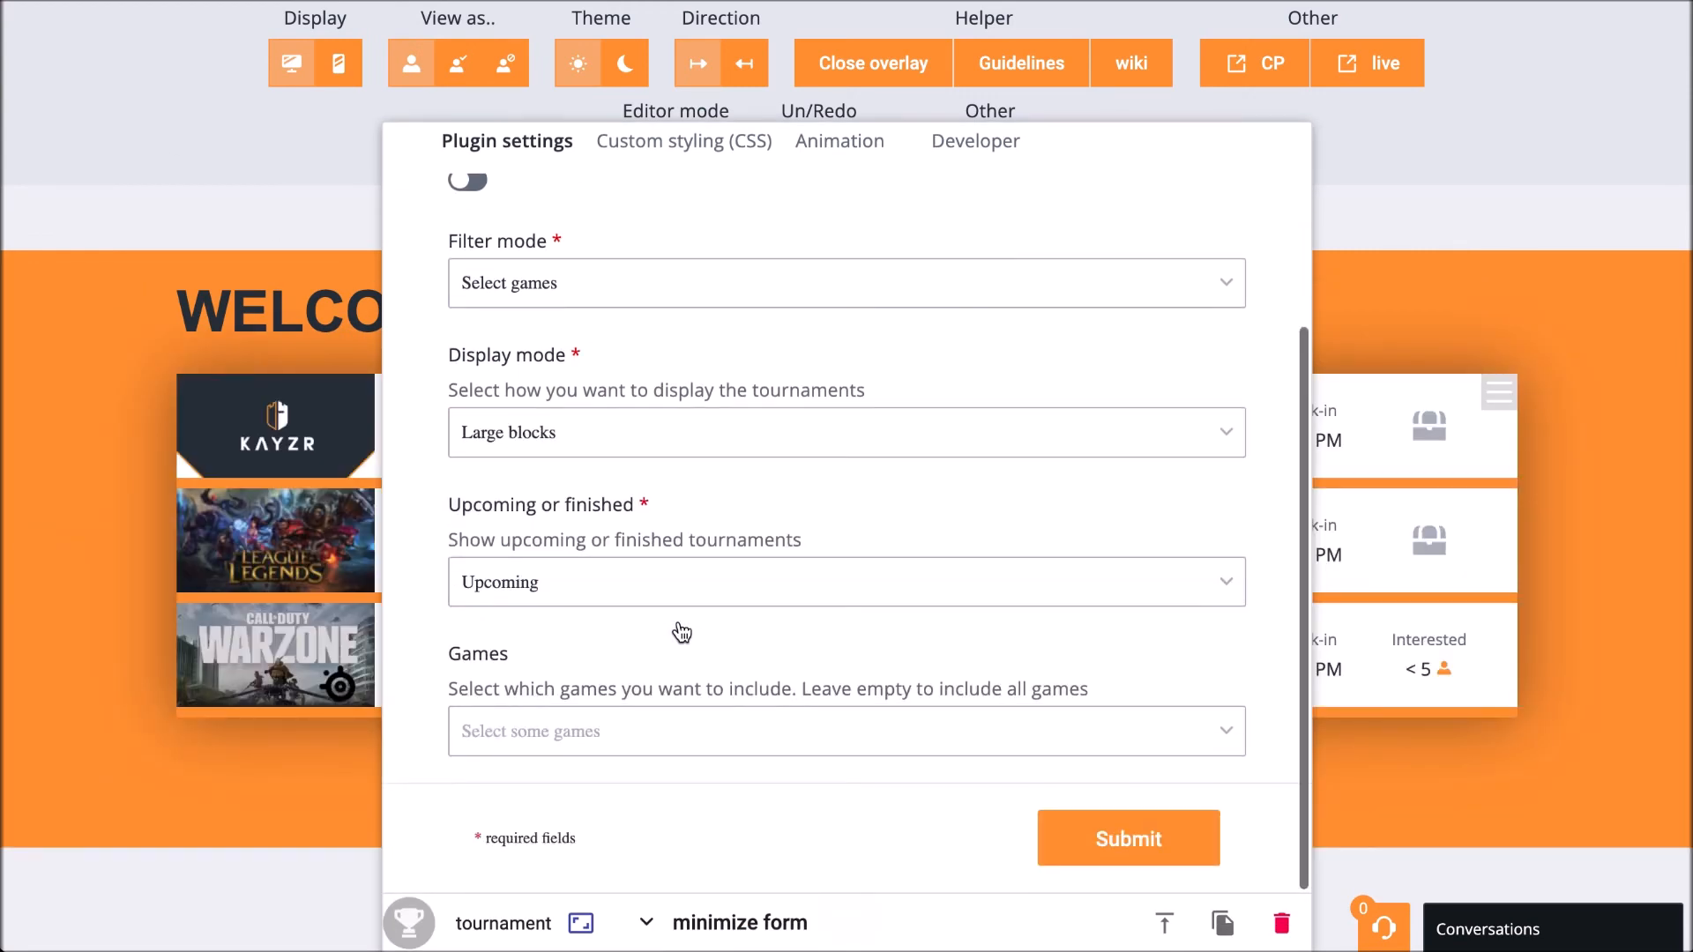
click(1096, 855)
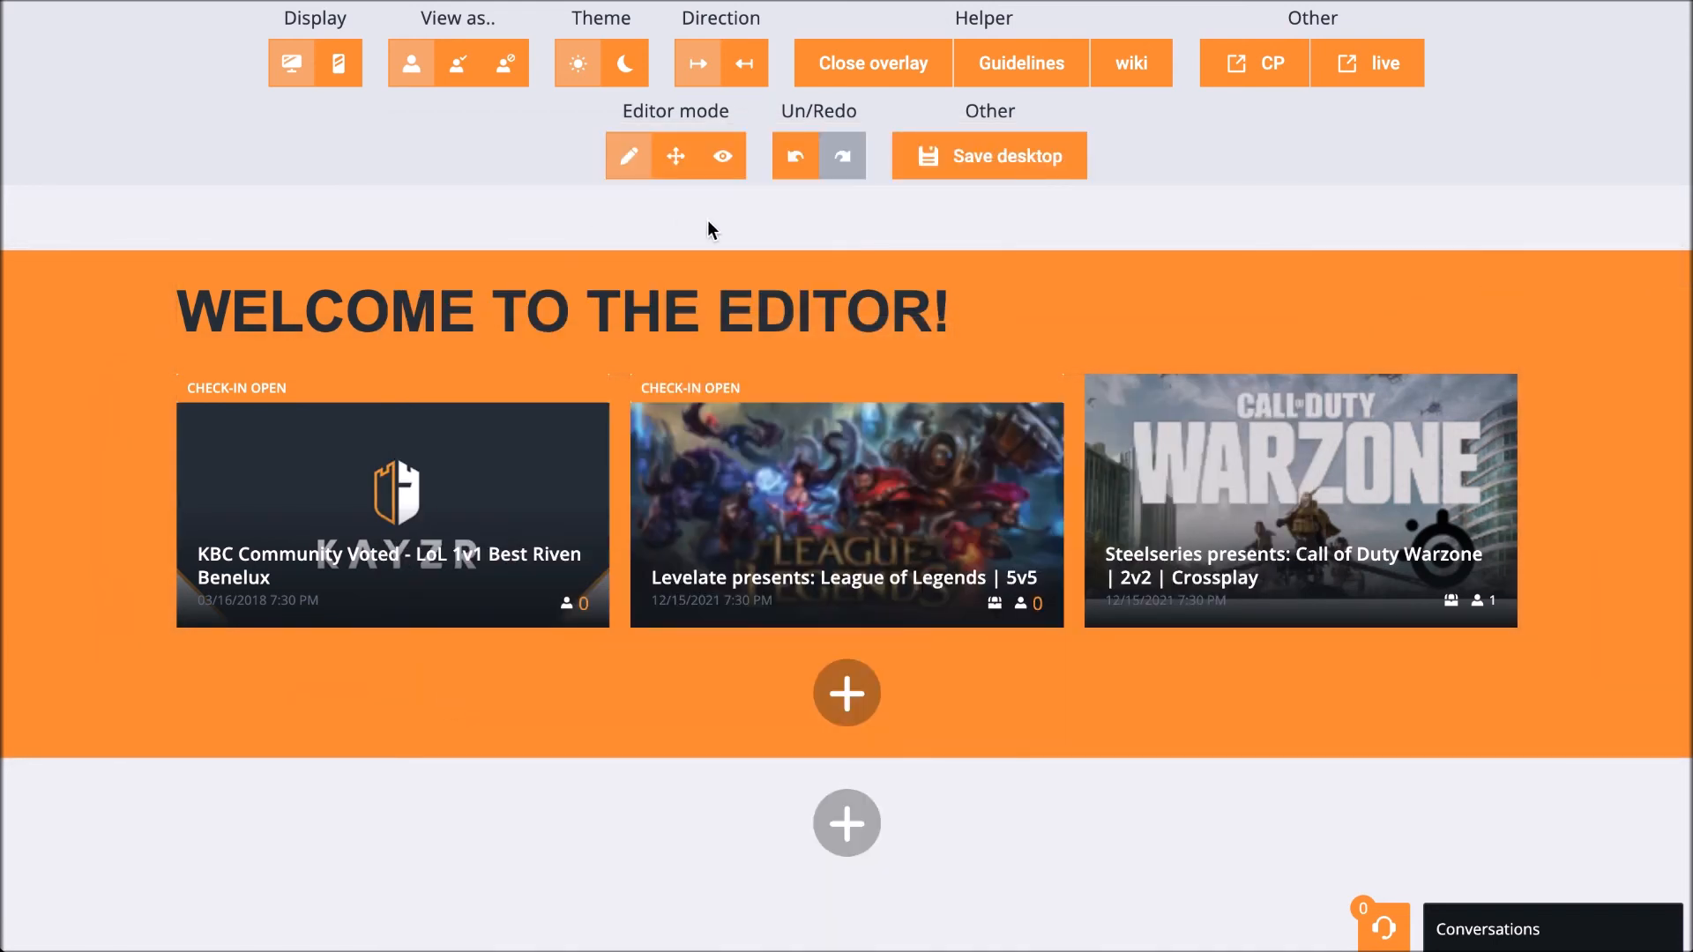
Search the plugins for a spacer and add the Spacer inside the orange section, below the tournament blocks
click(803, 723)
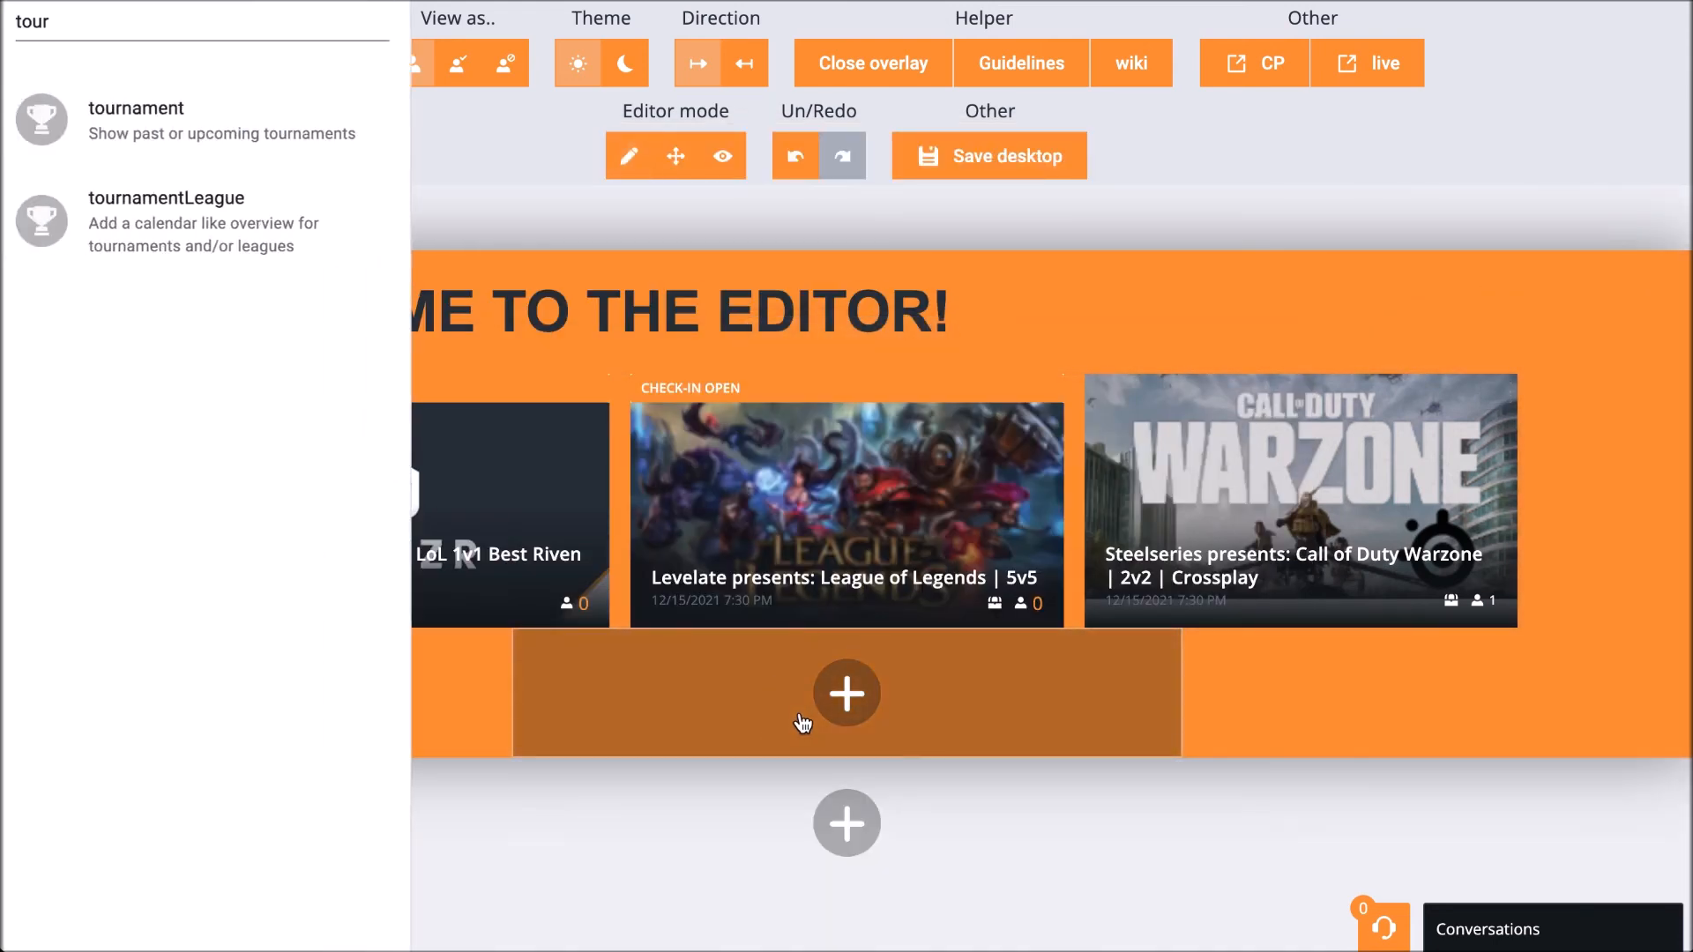
double_click(65, 31)
text(spac)
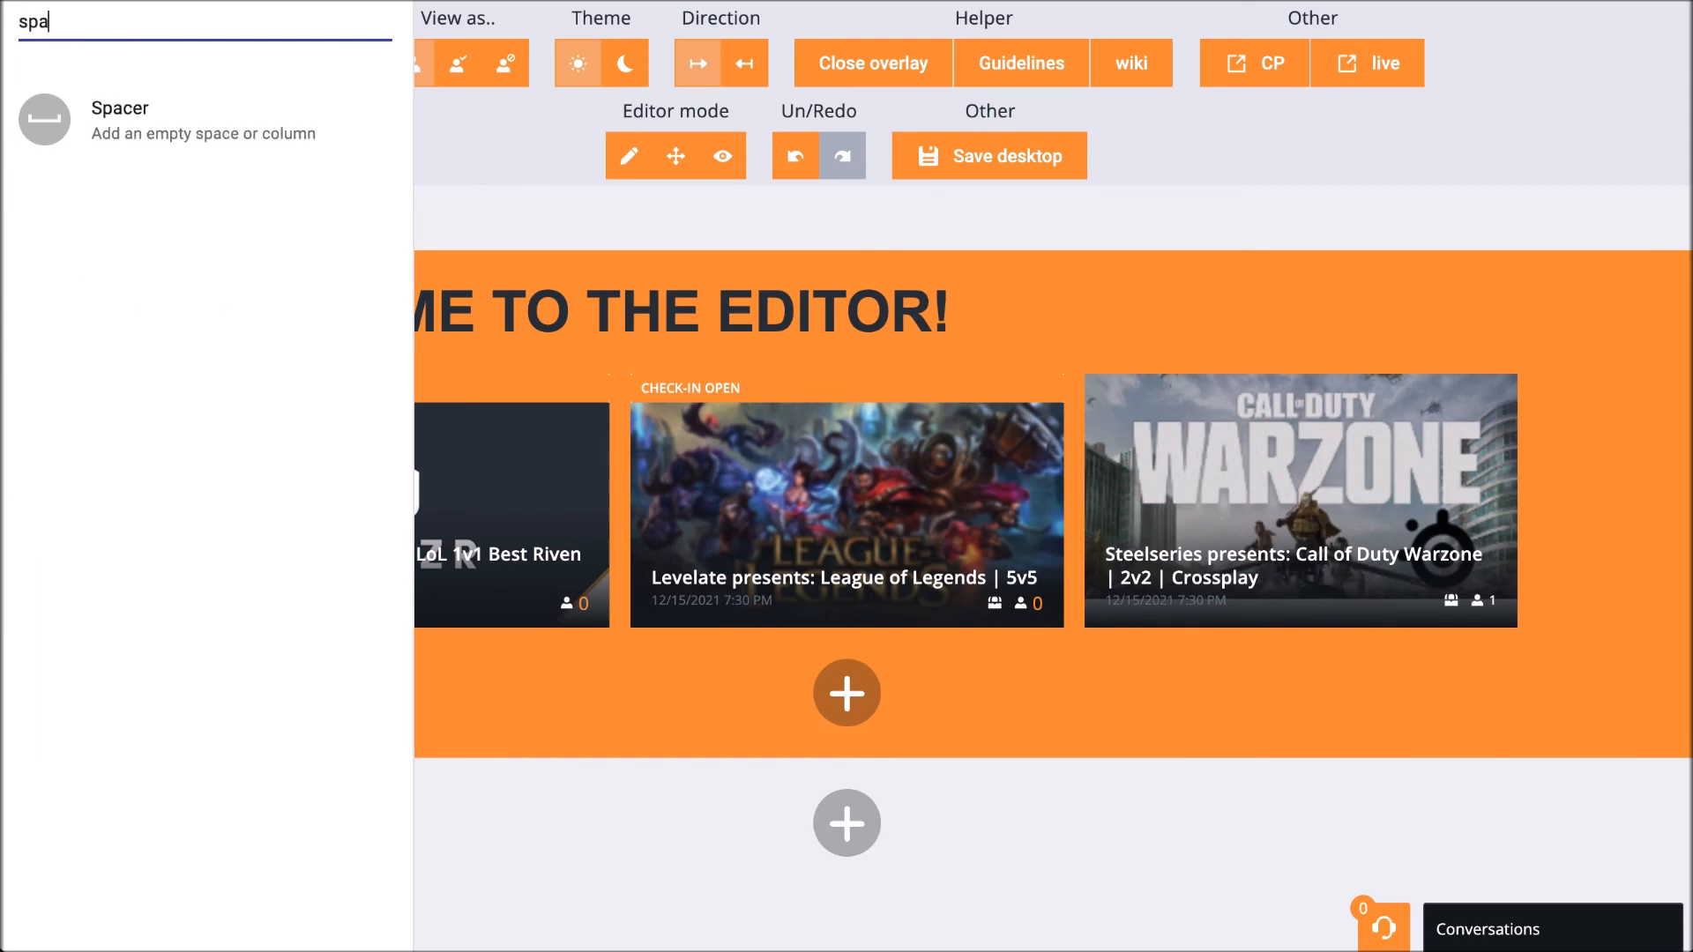
click(133, 110)
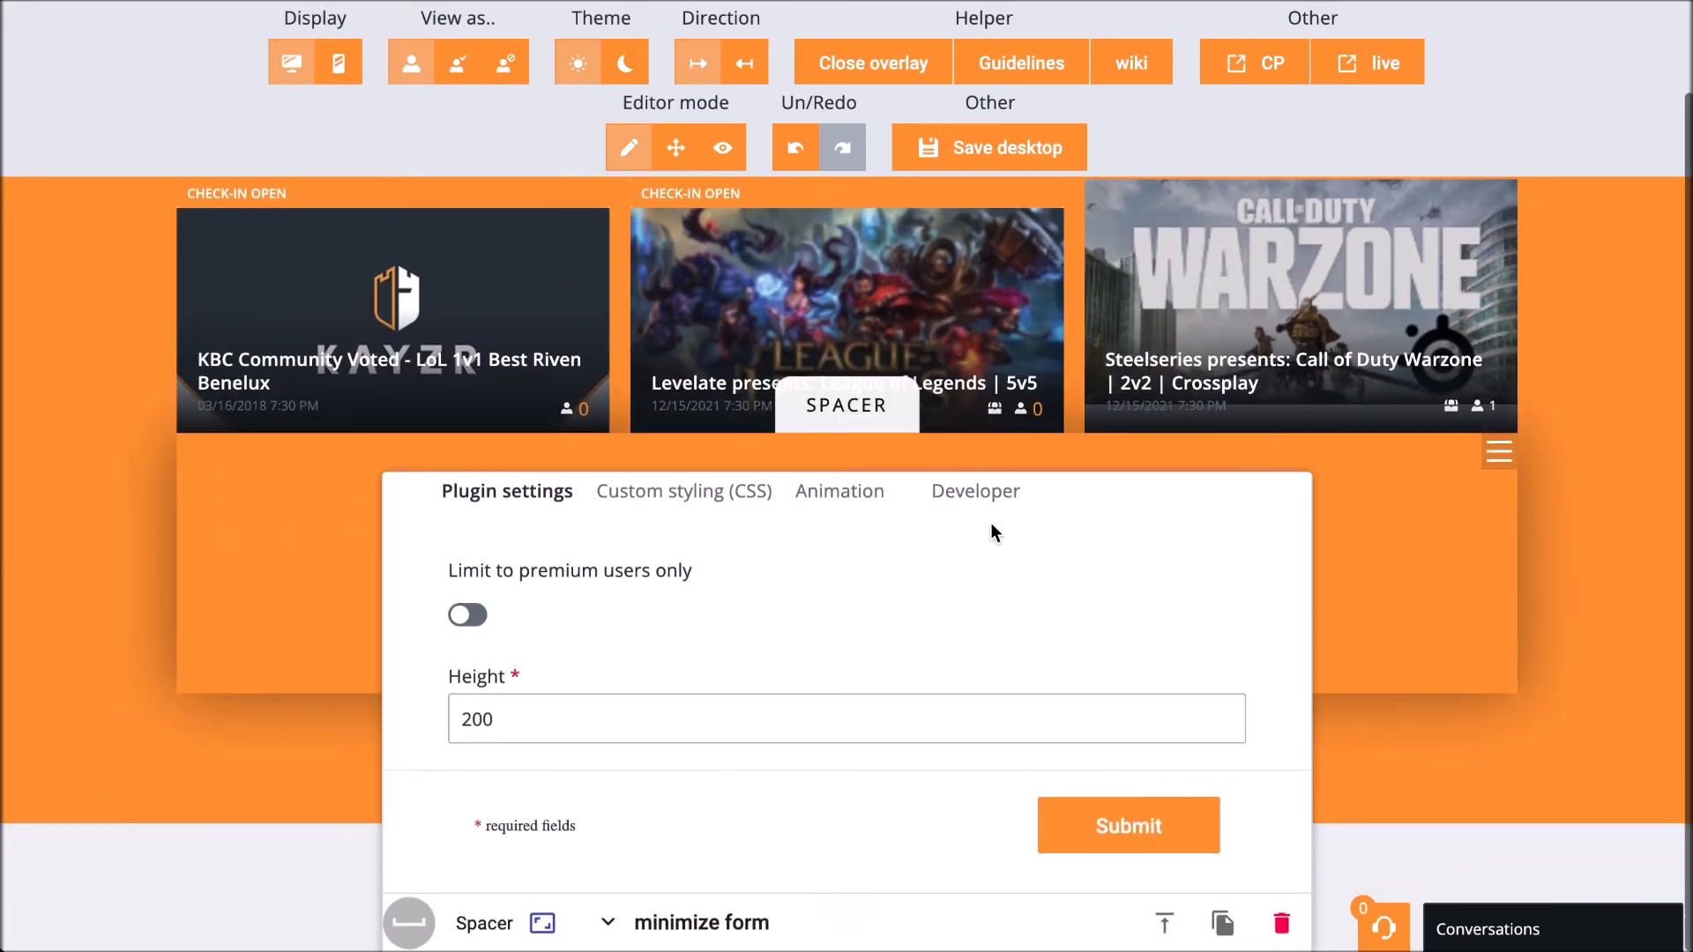
Set the spacer's height to 20 and submit it, previewing the page before returning to edit mode
click(988, 718)
key(BackSpace)
click(1198, 825)
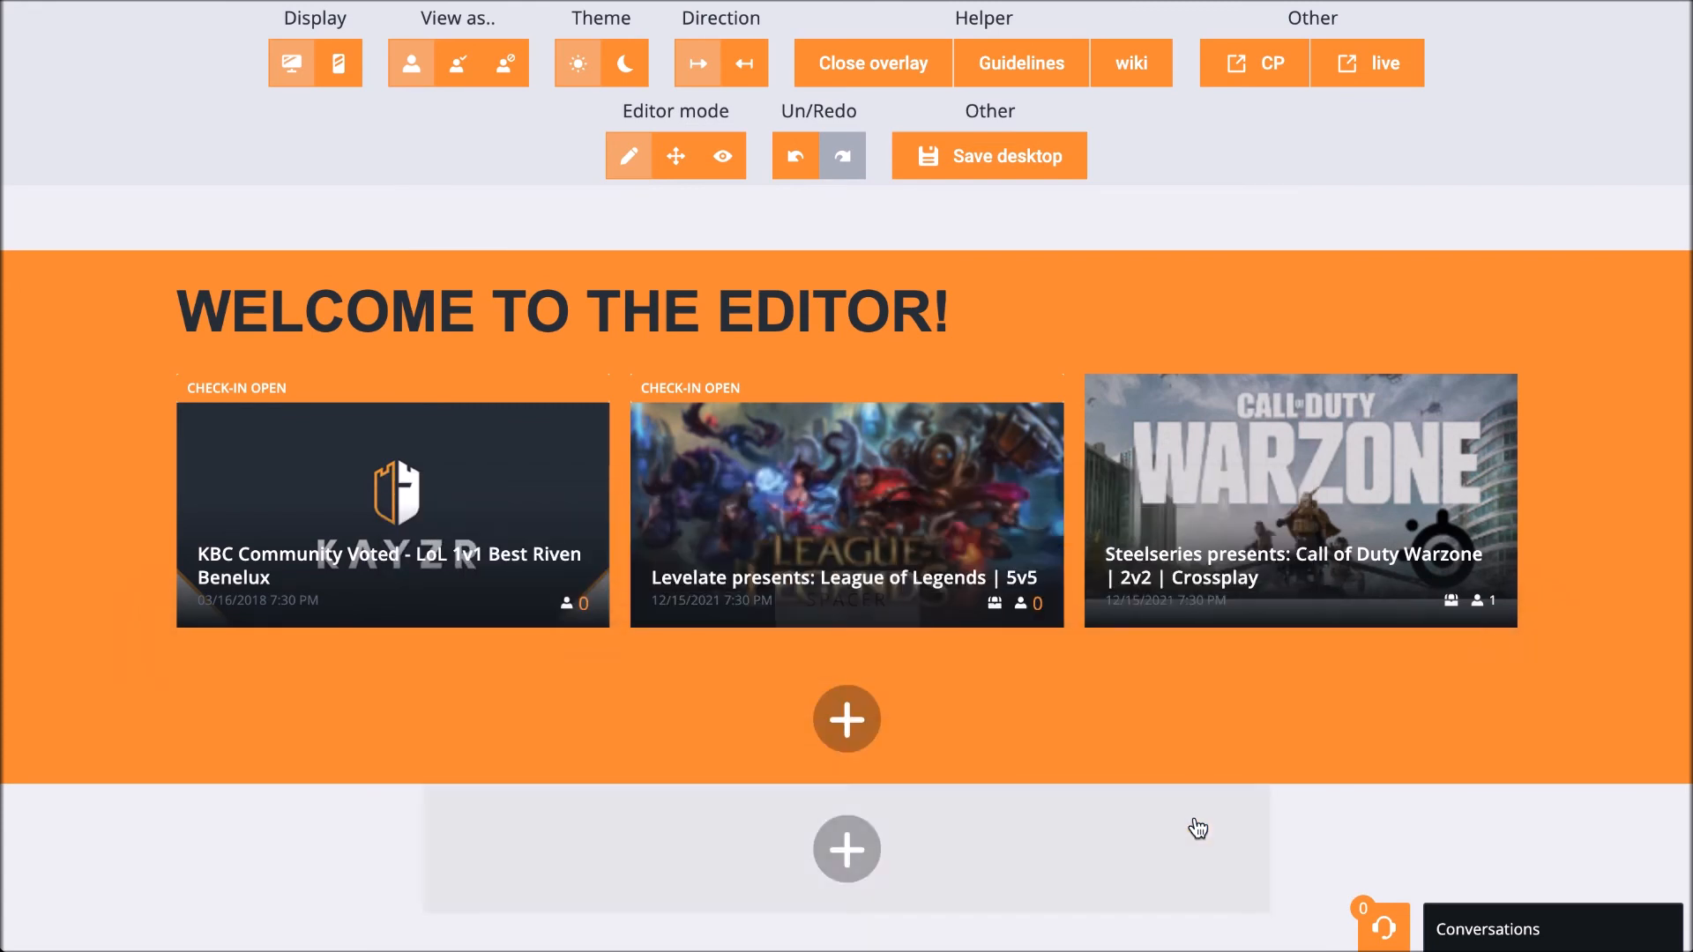
click(723, 156)
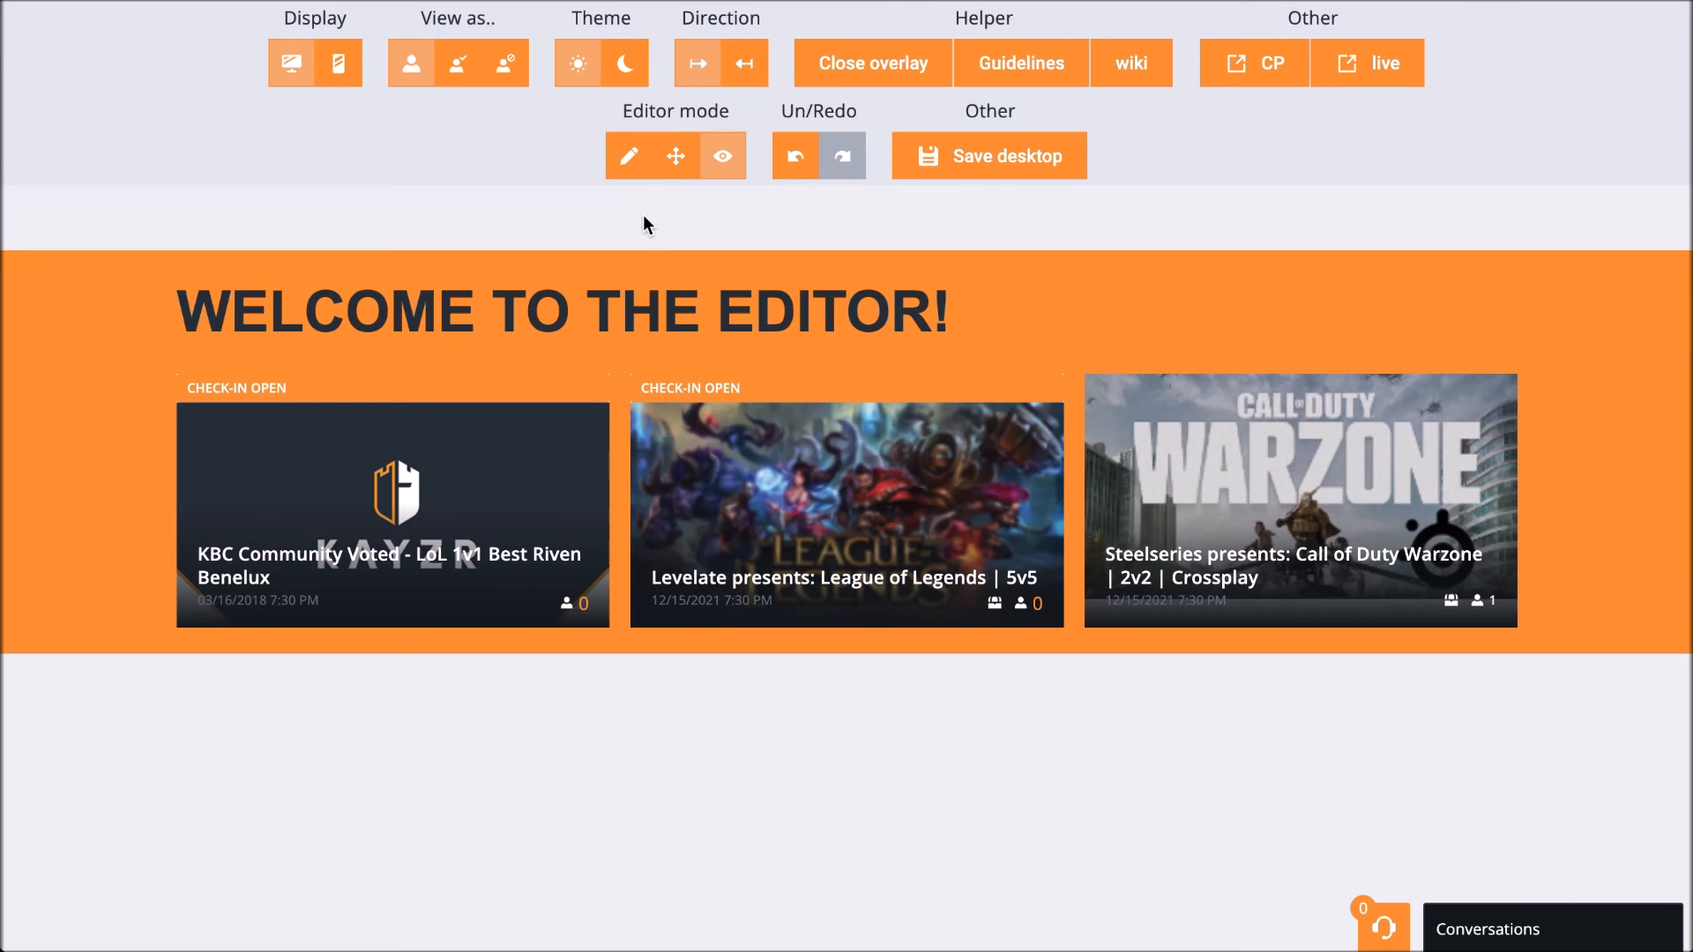
click(625, 159)
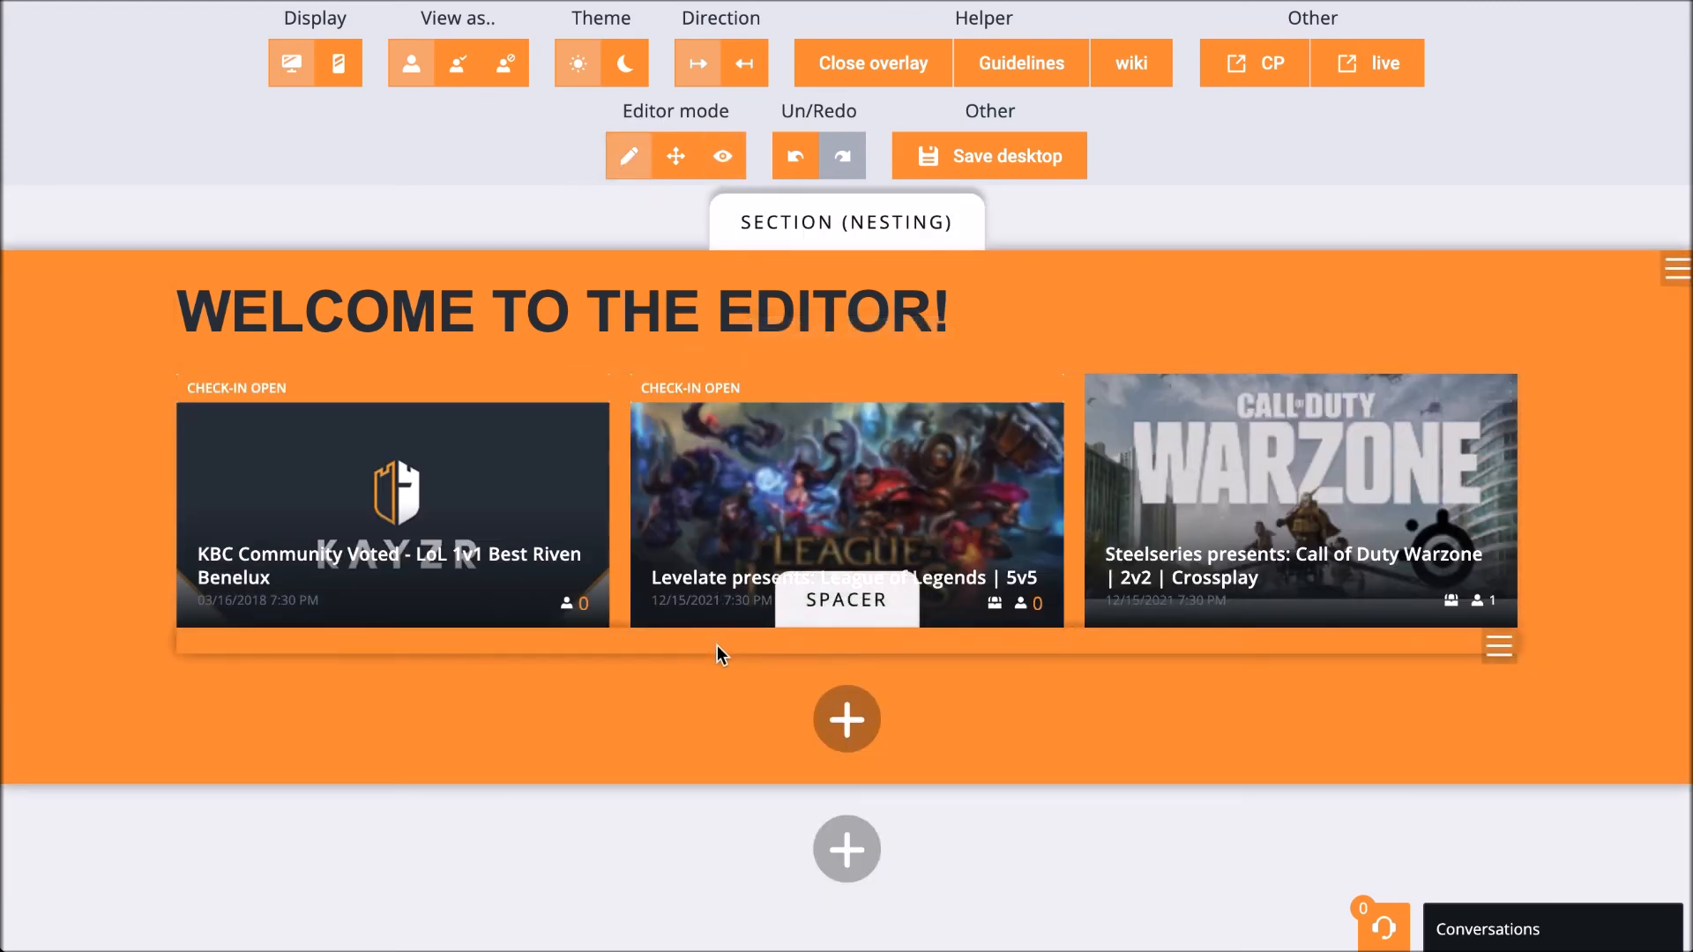
Duplicate the spacer below the tournament blocks and close its settings
click(828, 608)
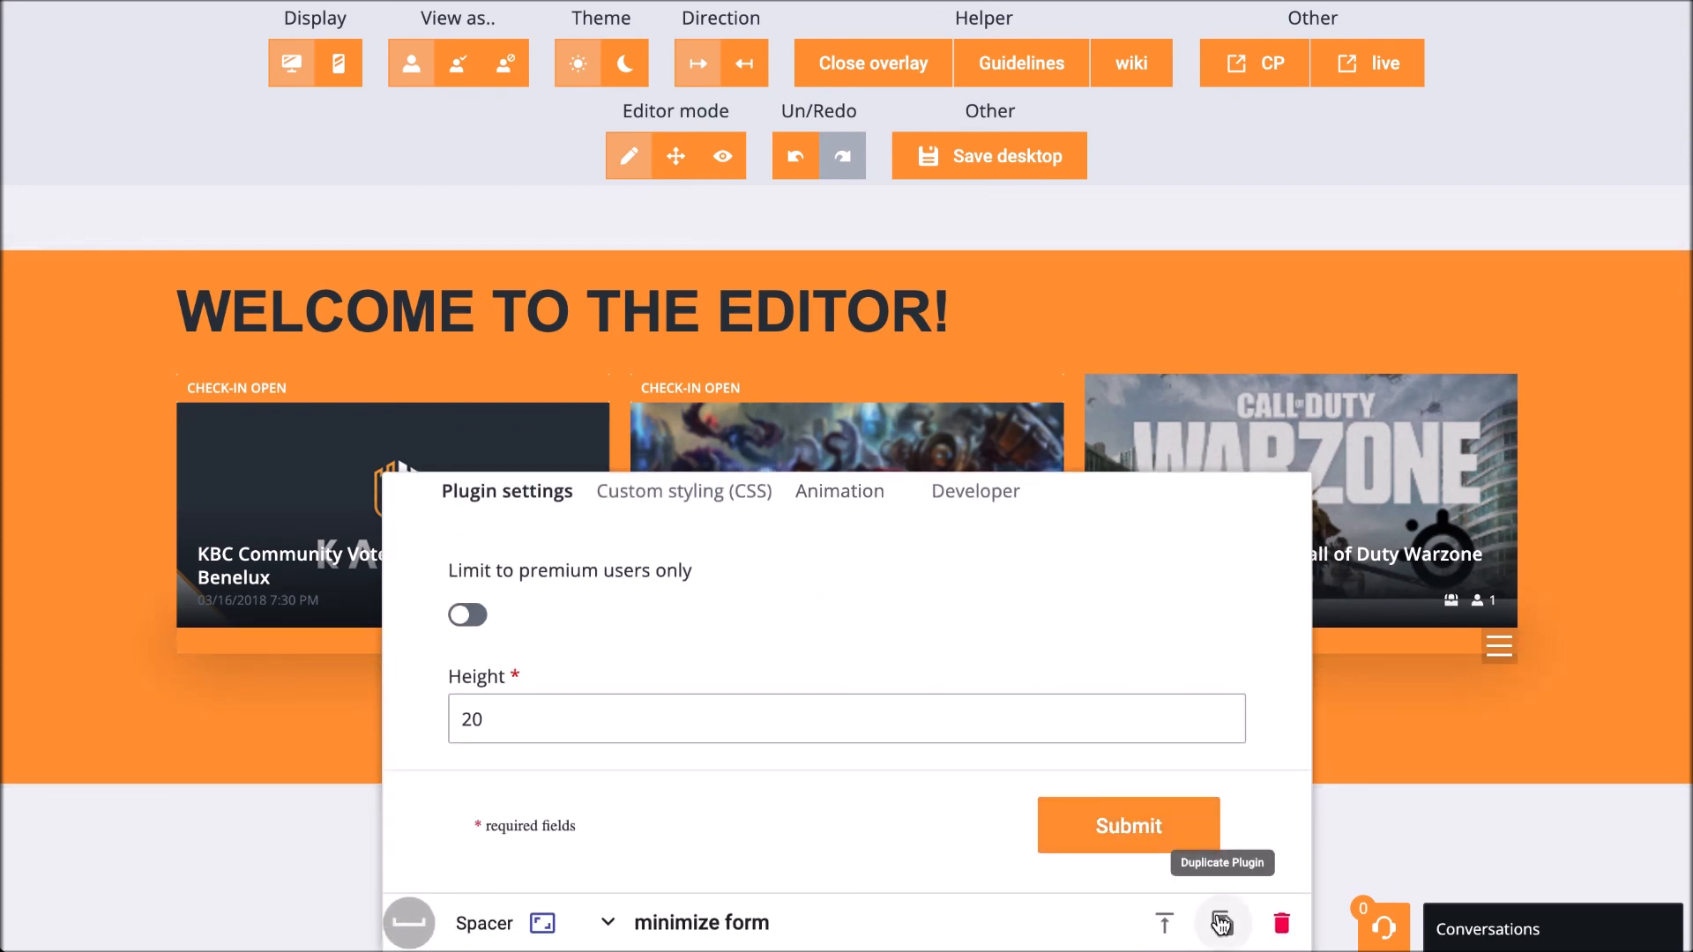
click(1221, 923)
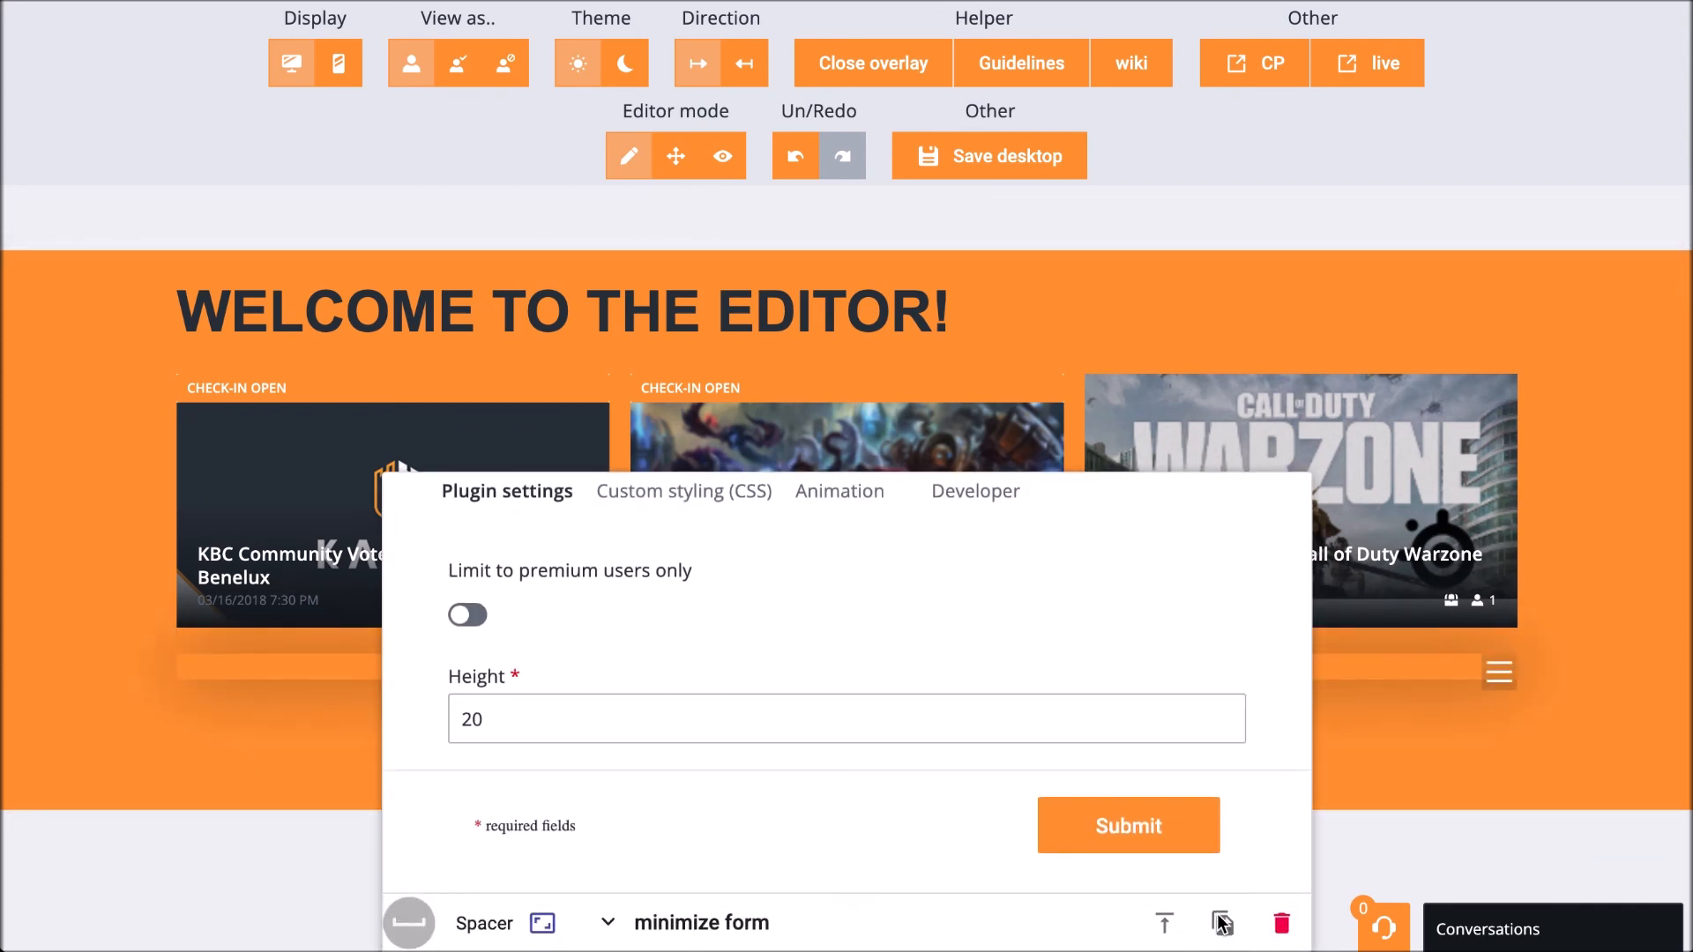
key(Escape)
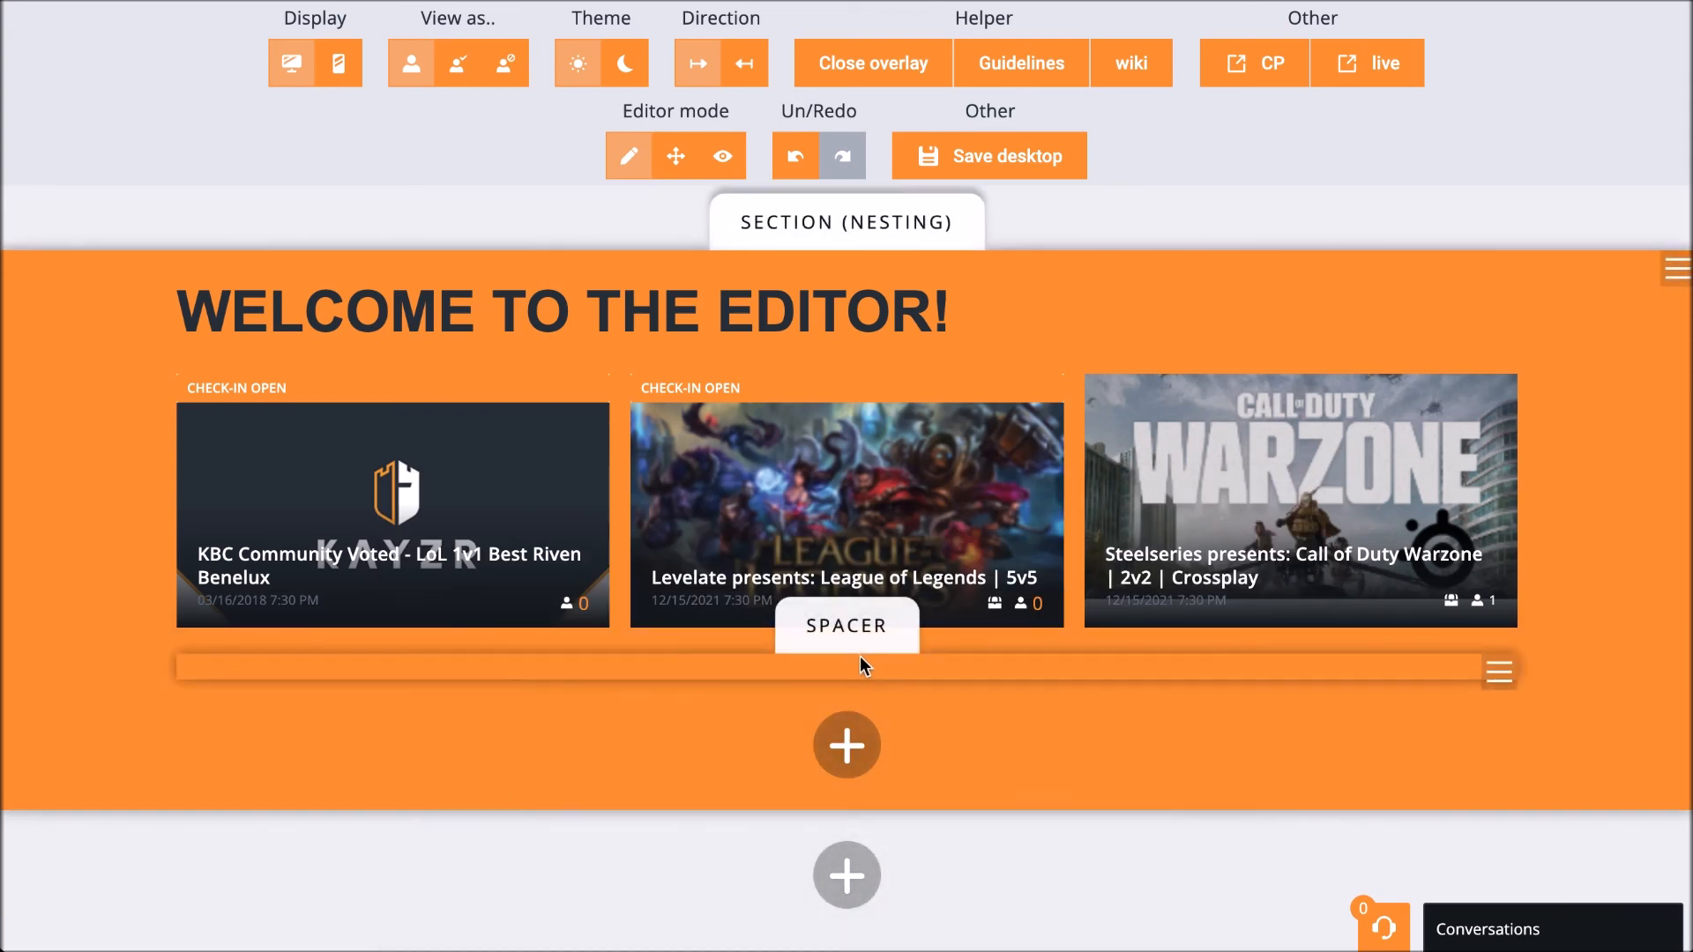
Open the settings of the tournament plugin in the orange section
click(869, 401)
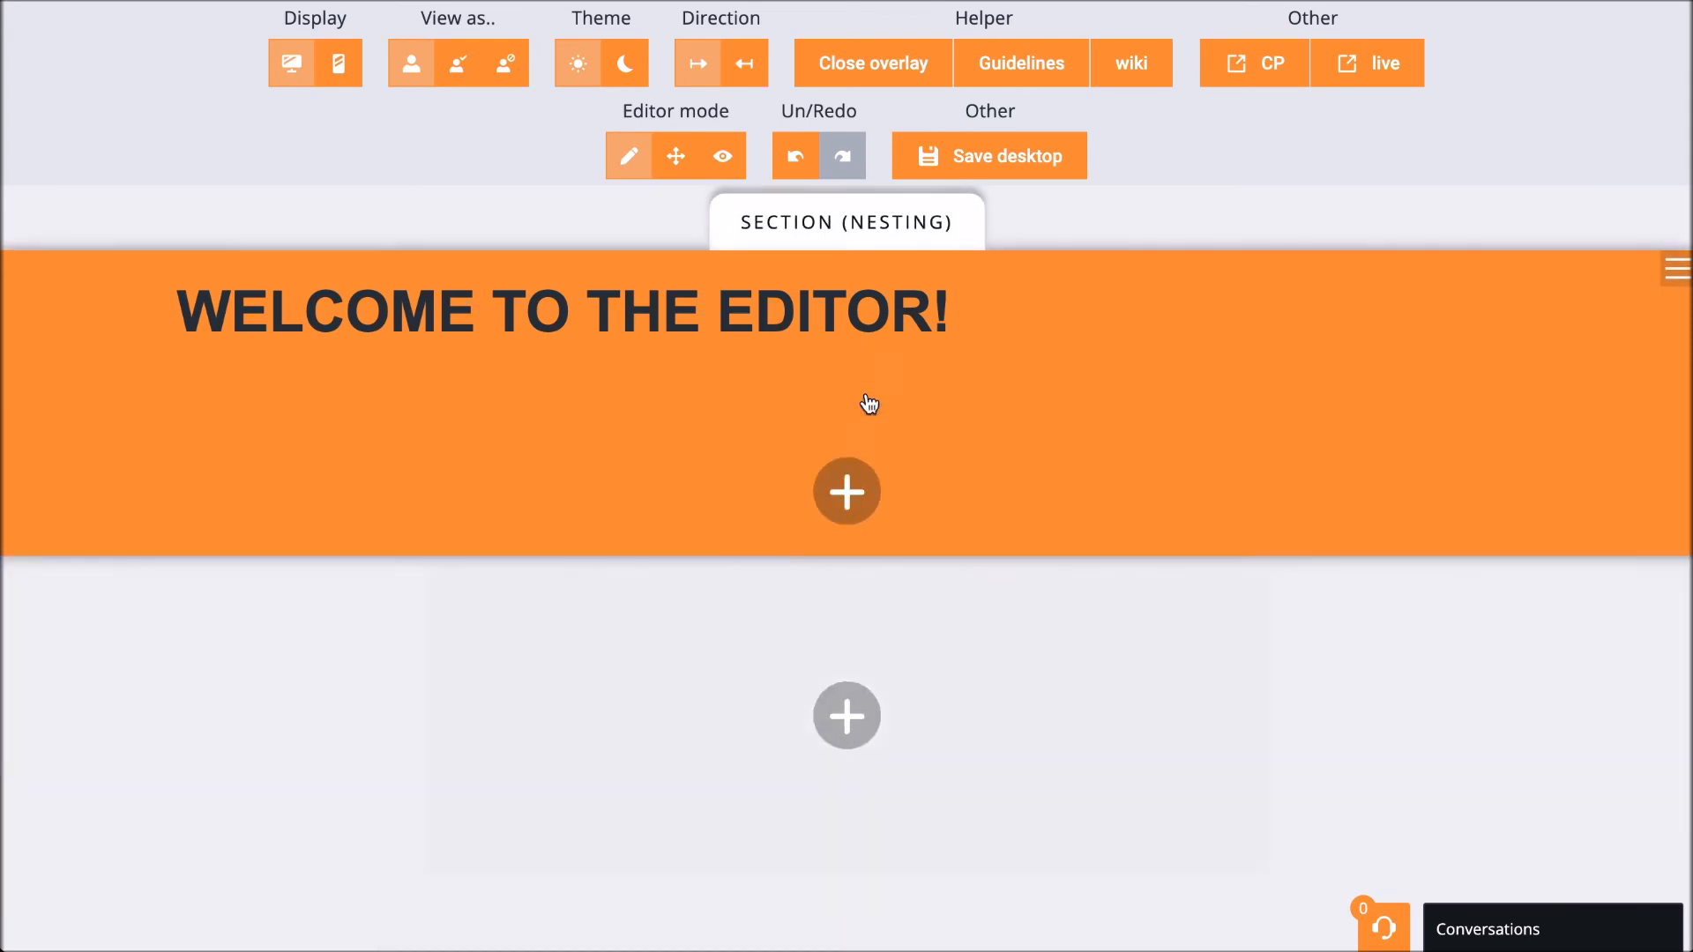